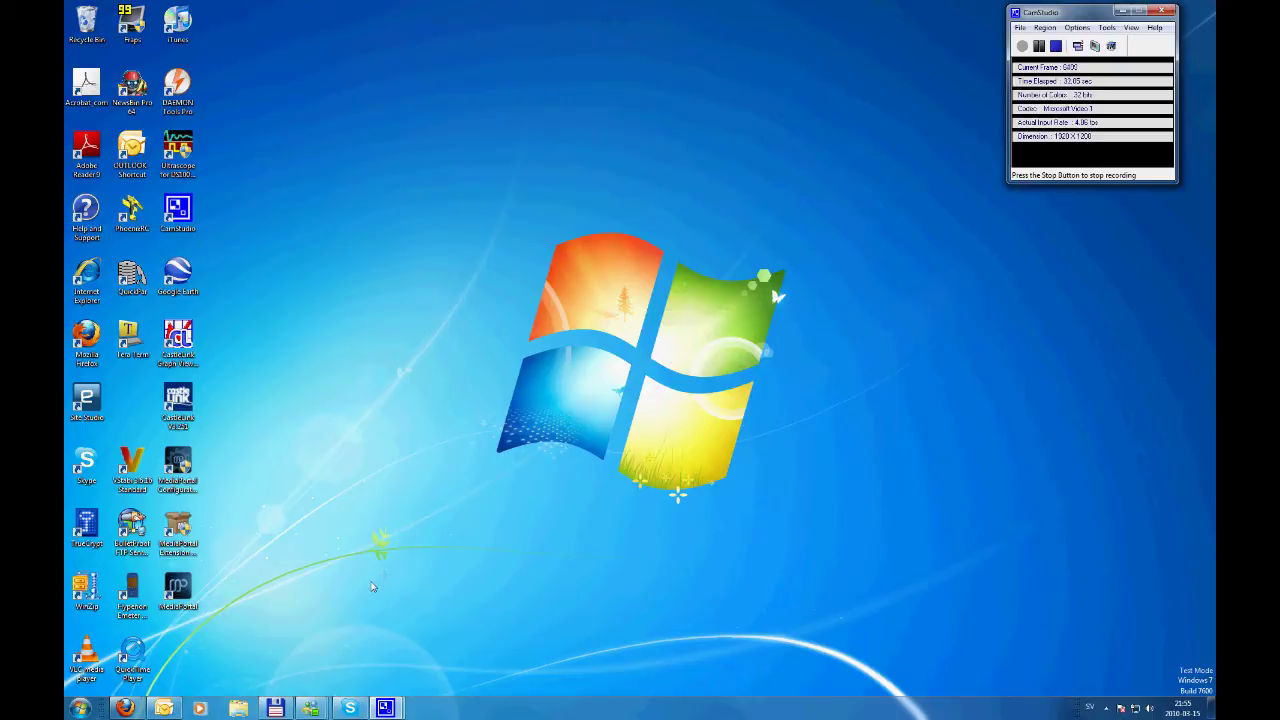
Open Device Manager from the computer's system properties
click(79, 705)
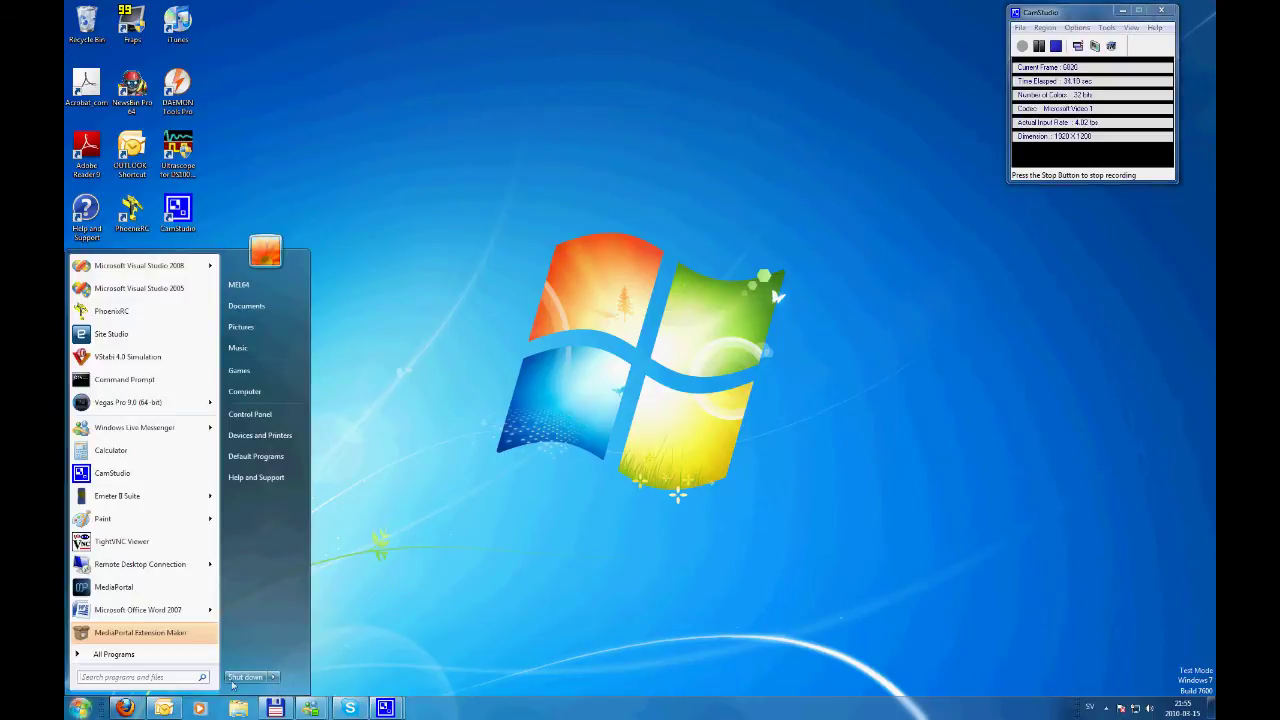
right_click(263, 393)
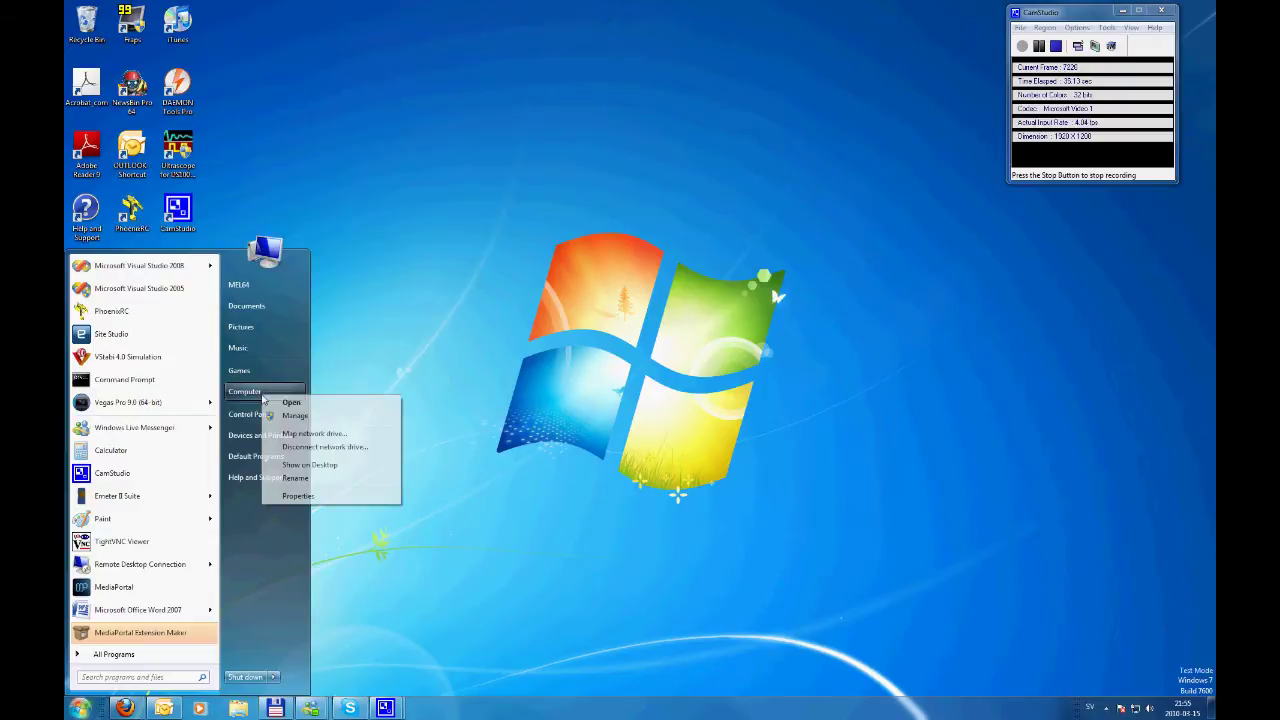
click(298, 496)
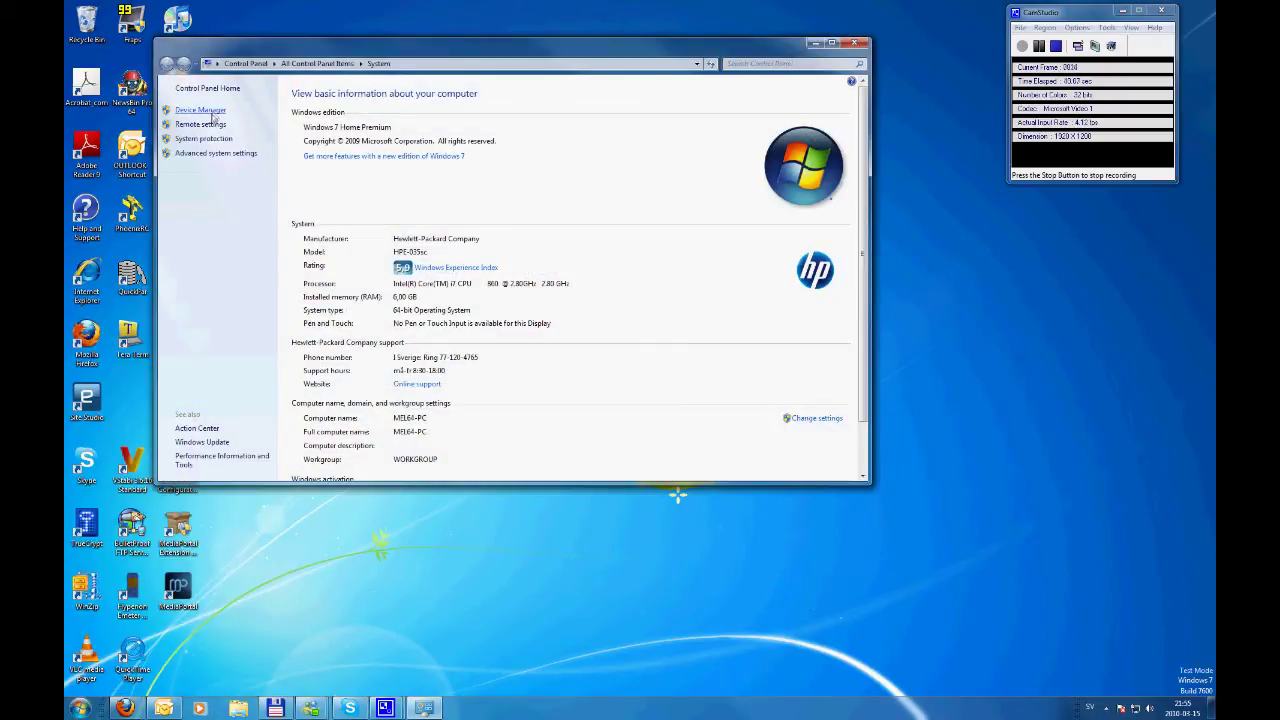
click(200, 110)
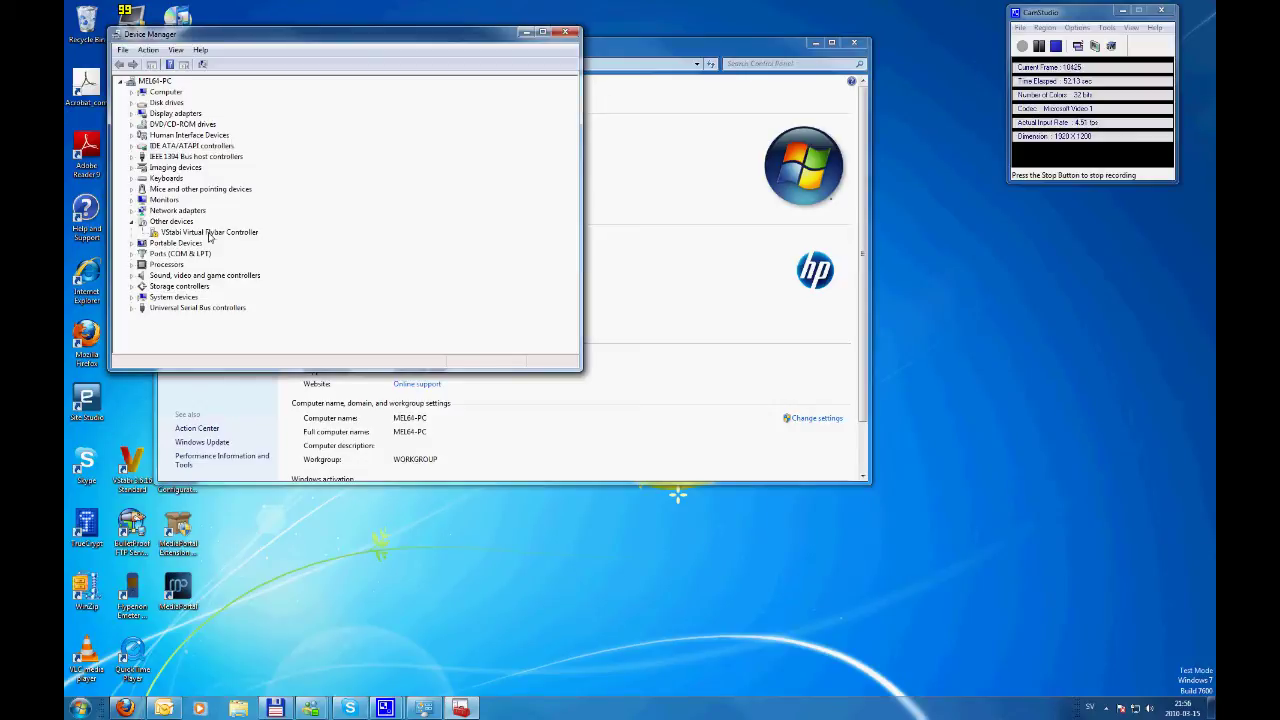
Start a driver update for the VStabi Virtual Flybar Controller, choosing to browse the computer for driver software
click(209, 234)
right_click(226, 234)
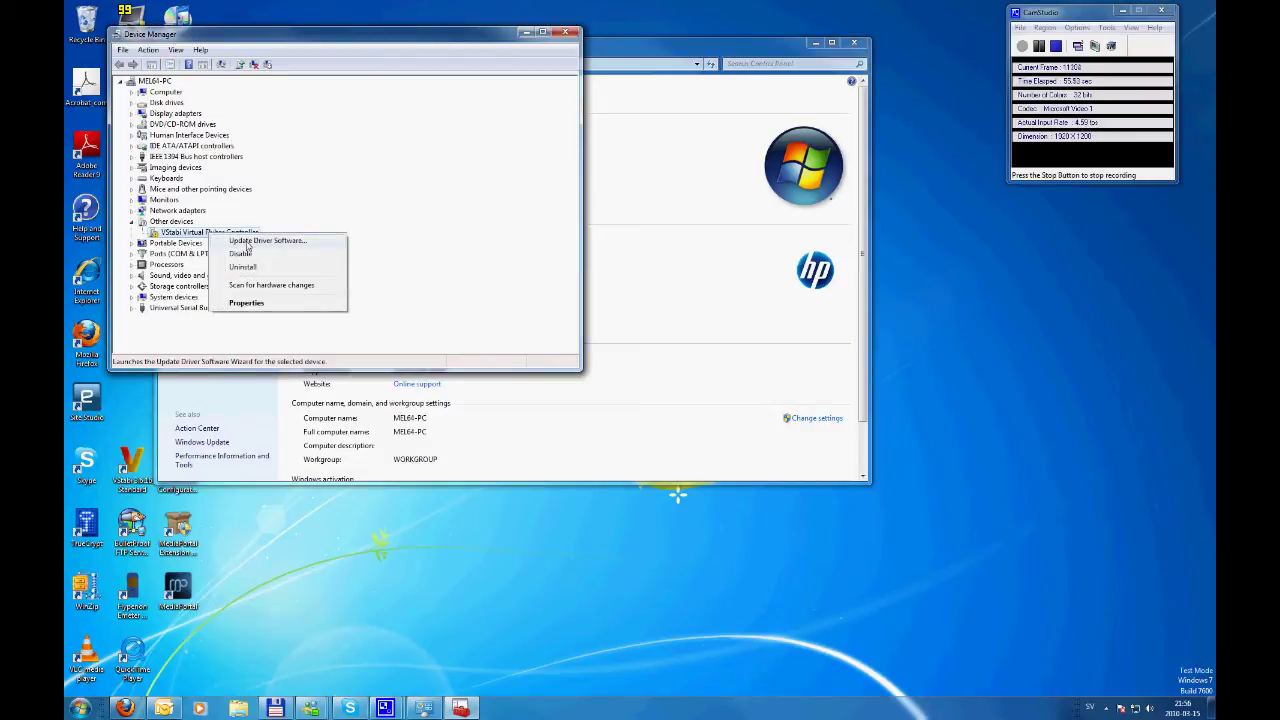
click(247, 242)
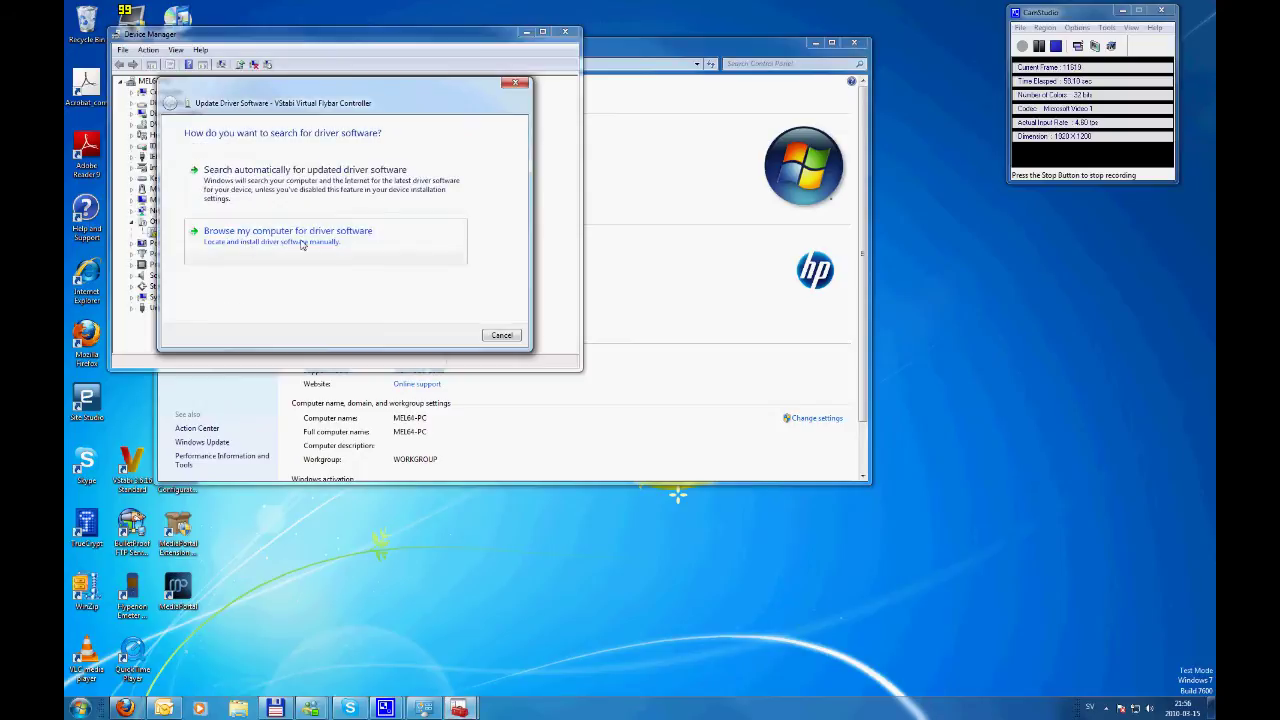
click(301, 244)
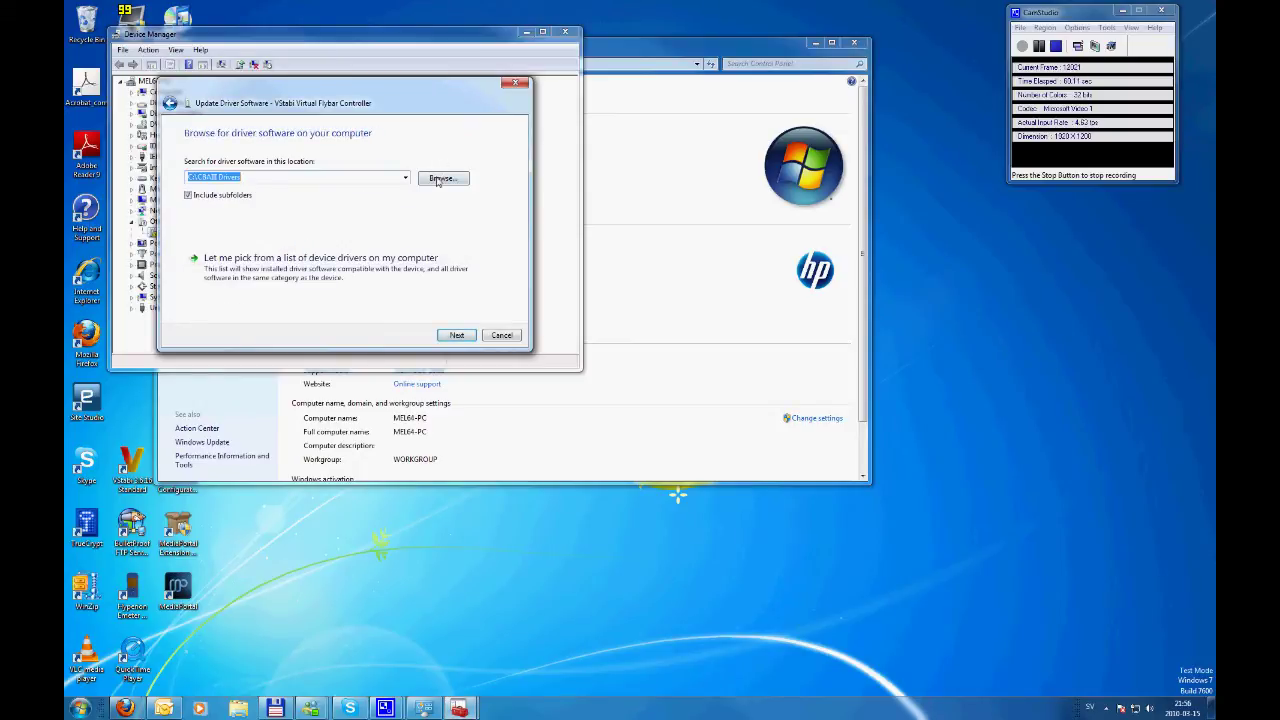
Set the driver search location to the VstabiUsbDriver folder inside C:\Program Files (x86)\VStabi_40
click(442, 179)
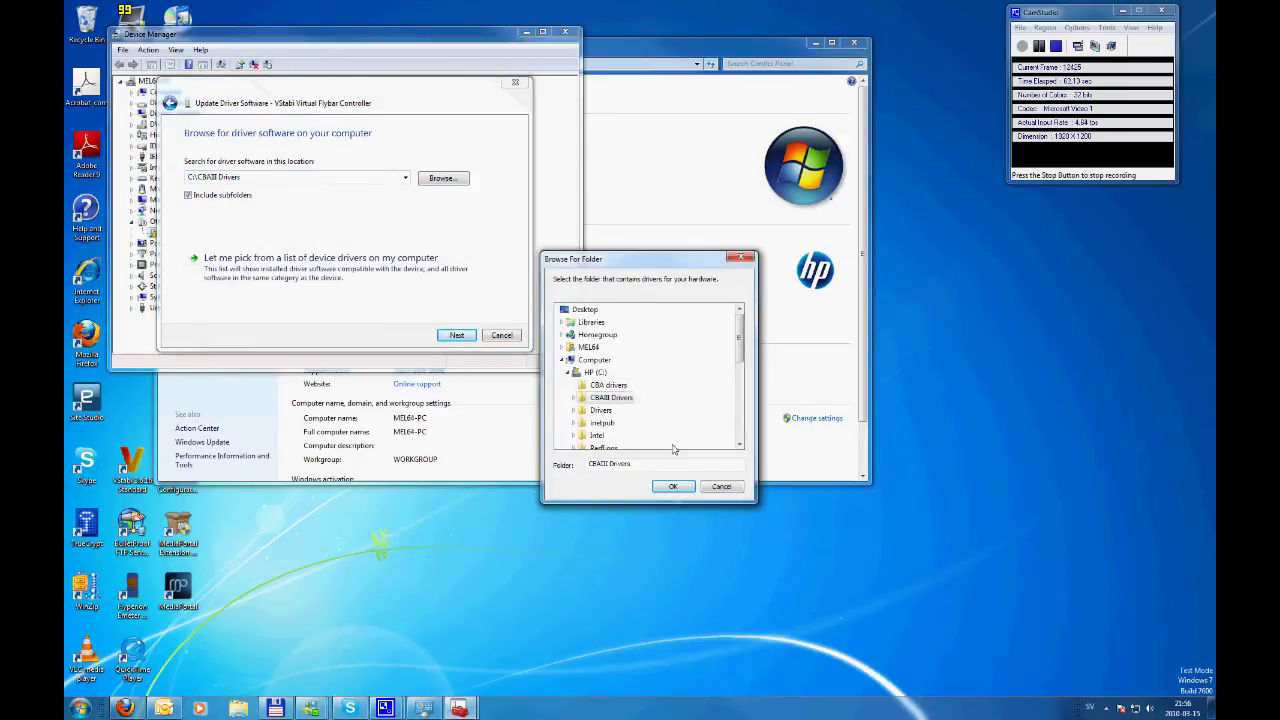
scroll(748, 354, down, 3)
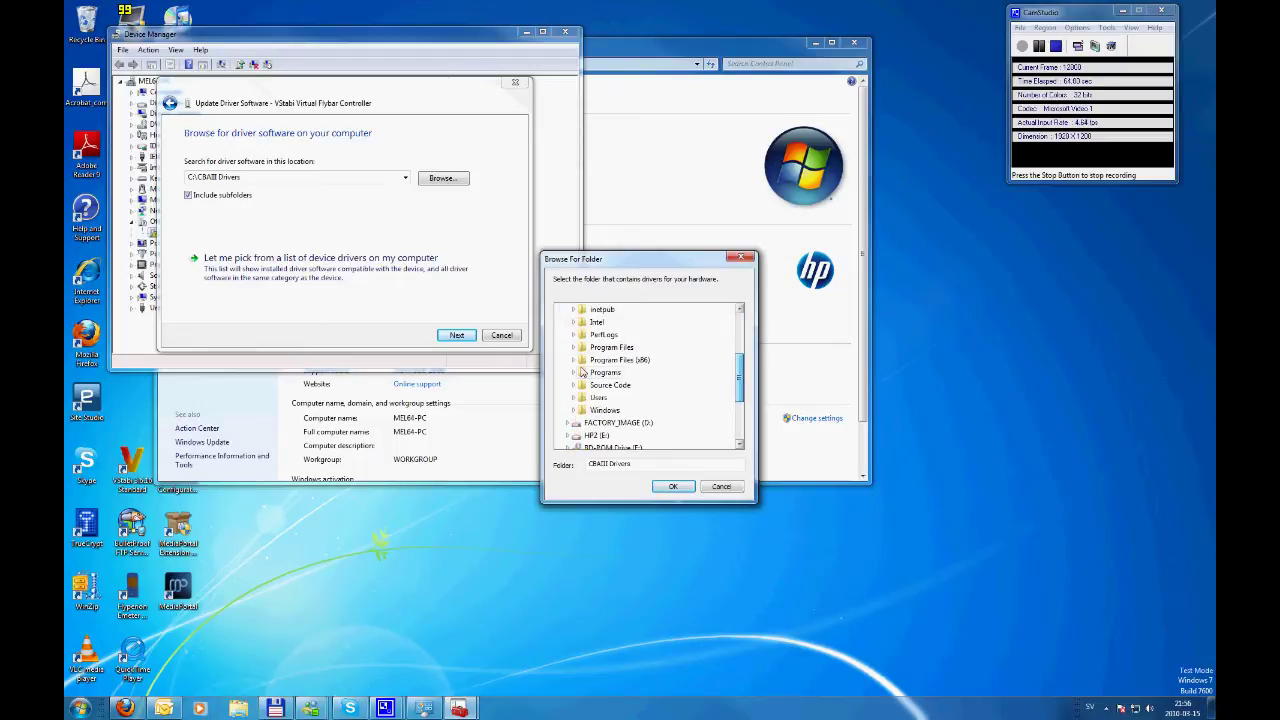
click(610, 360)
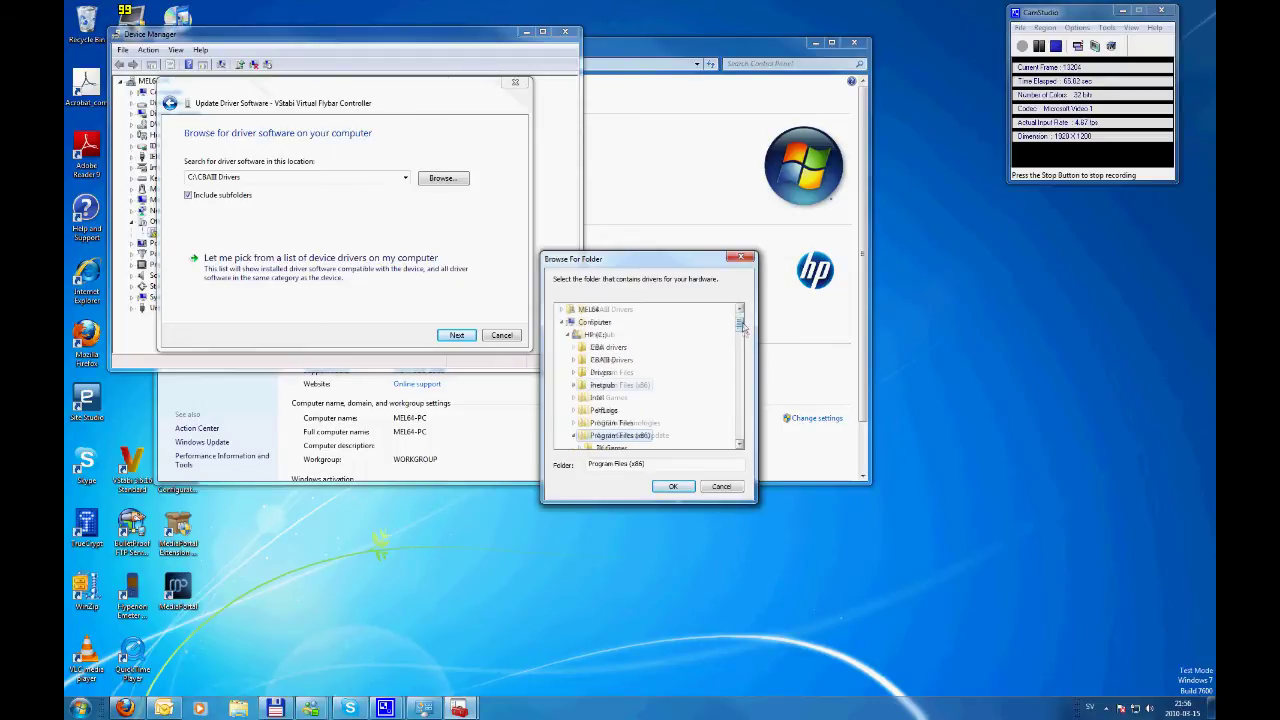
drag(743, 337, 745, 422)
click(579, 435)
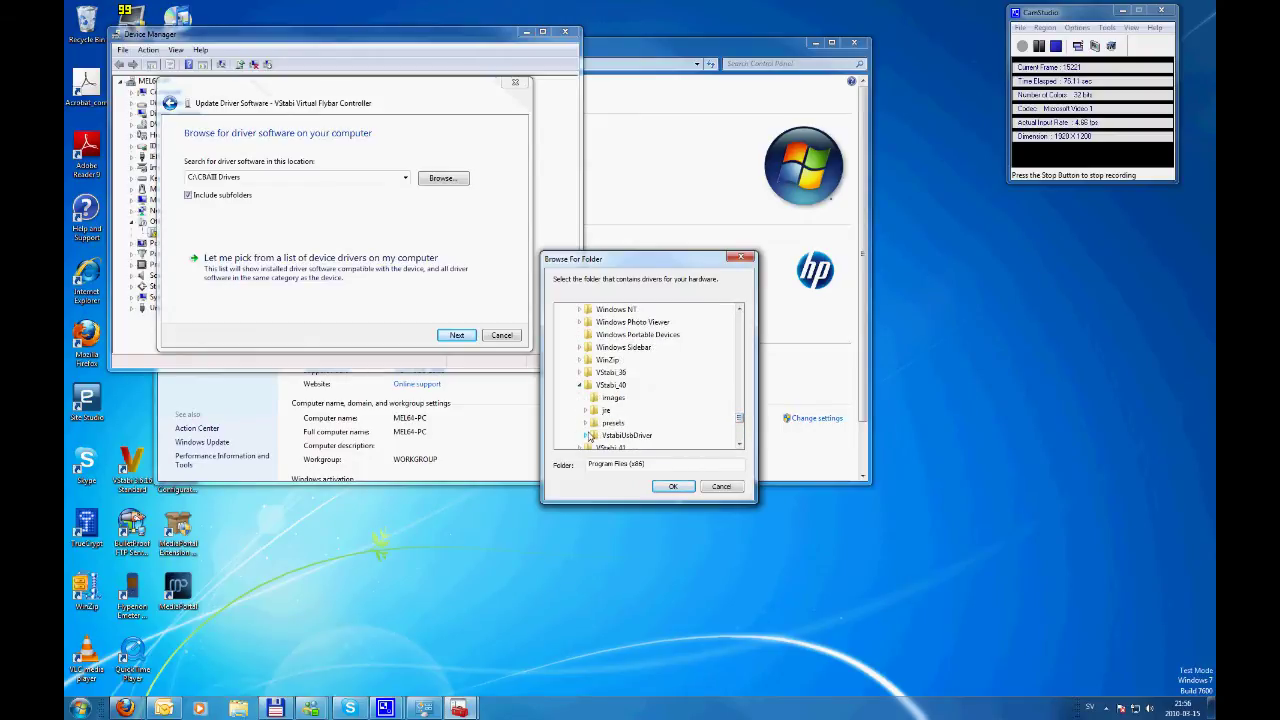
click(615, 438)
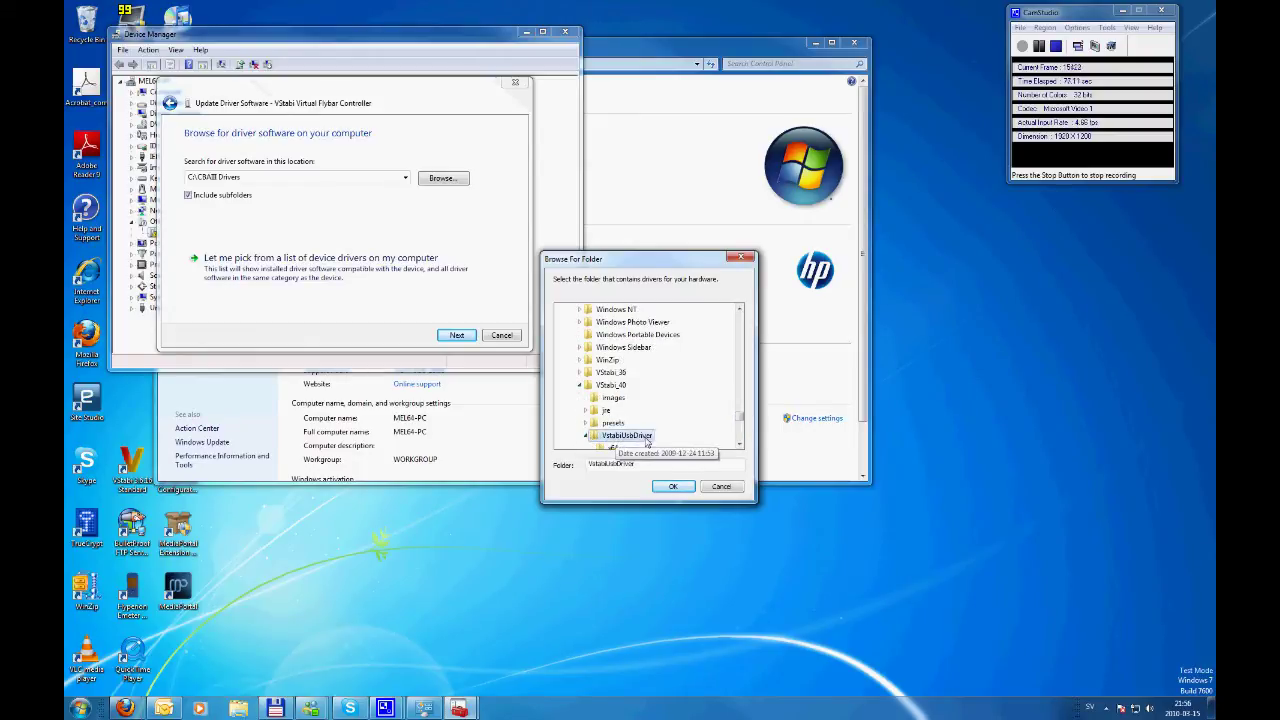
click(674, 487)
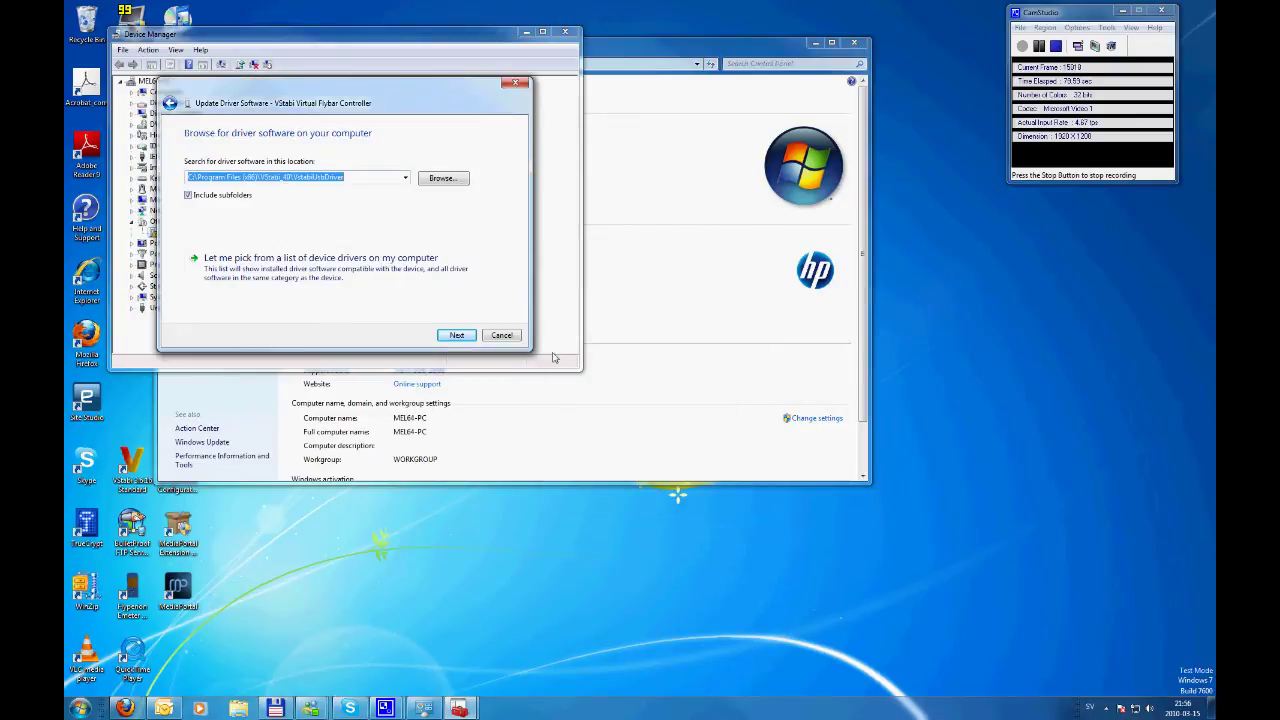
Run the driver installation from the chosen folder, allow the unverified driver anyway, and close the update wizard
click(456, 336)
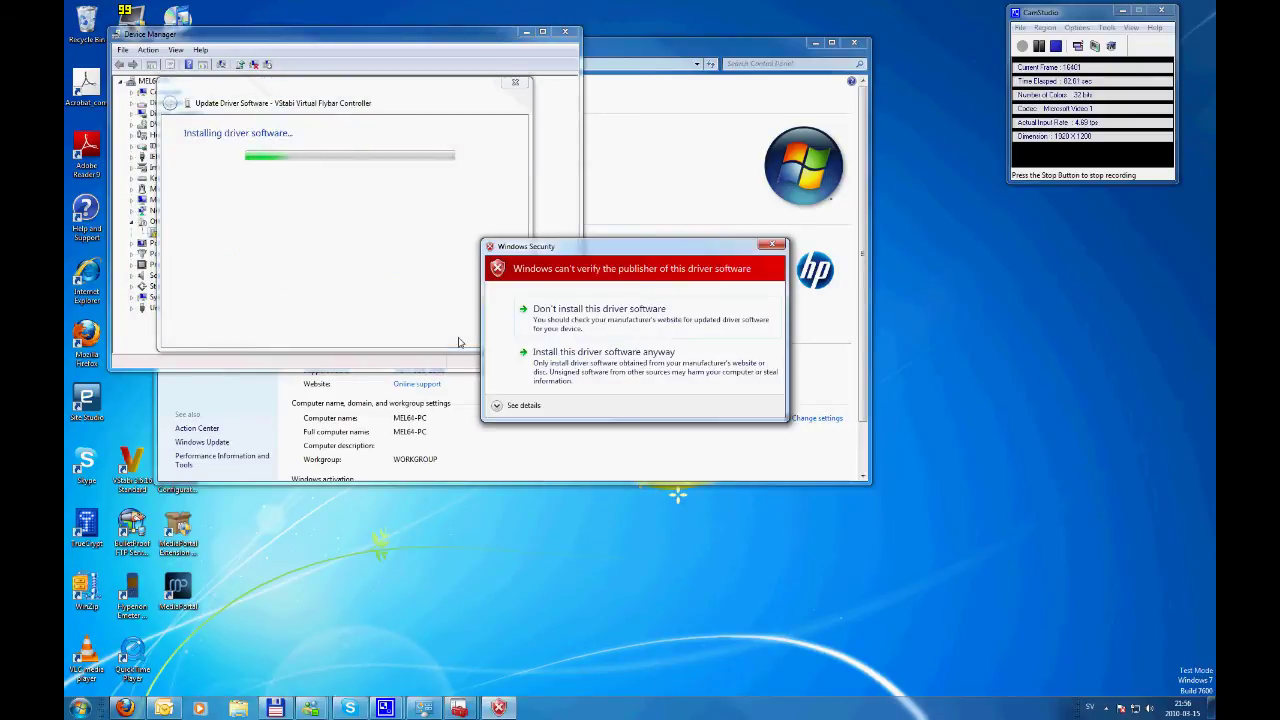
click(662, 373)
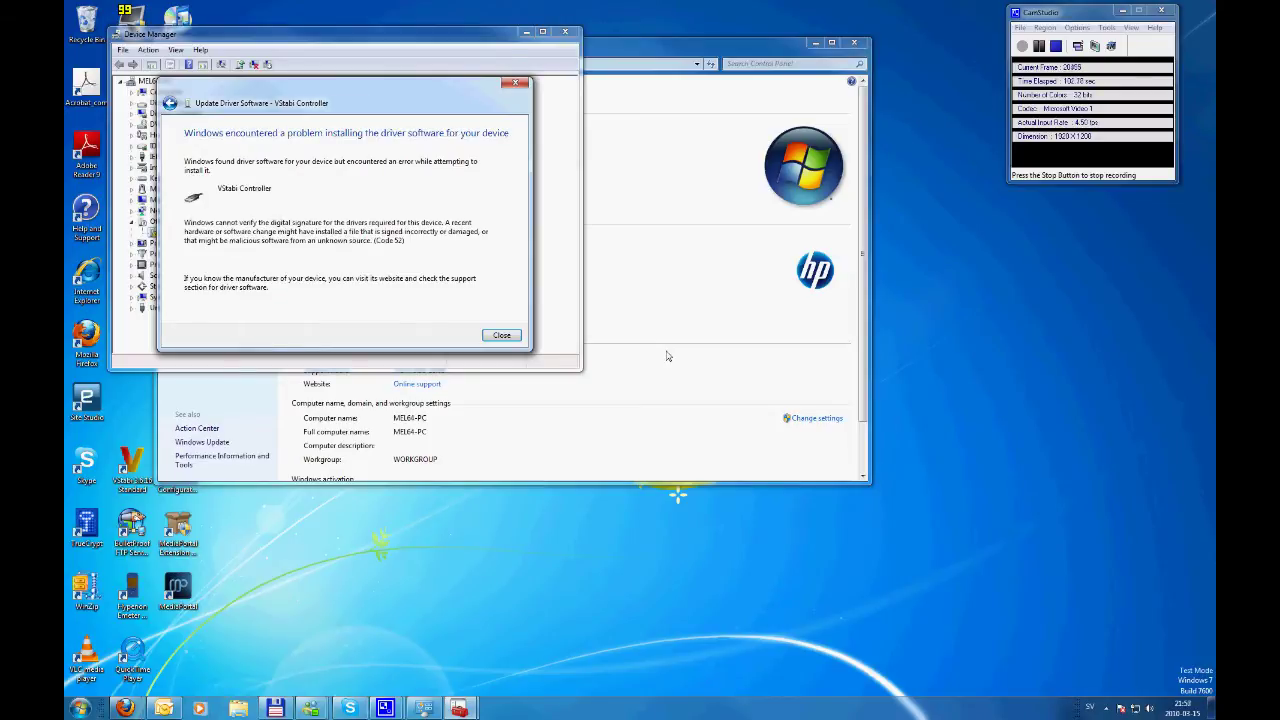
click(501, 335)
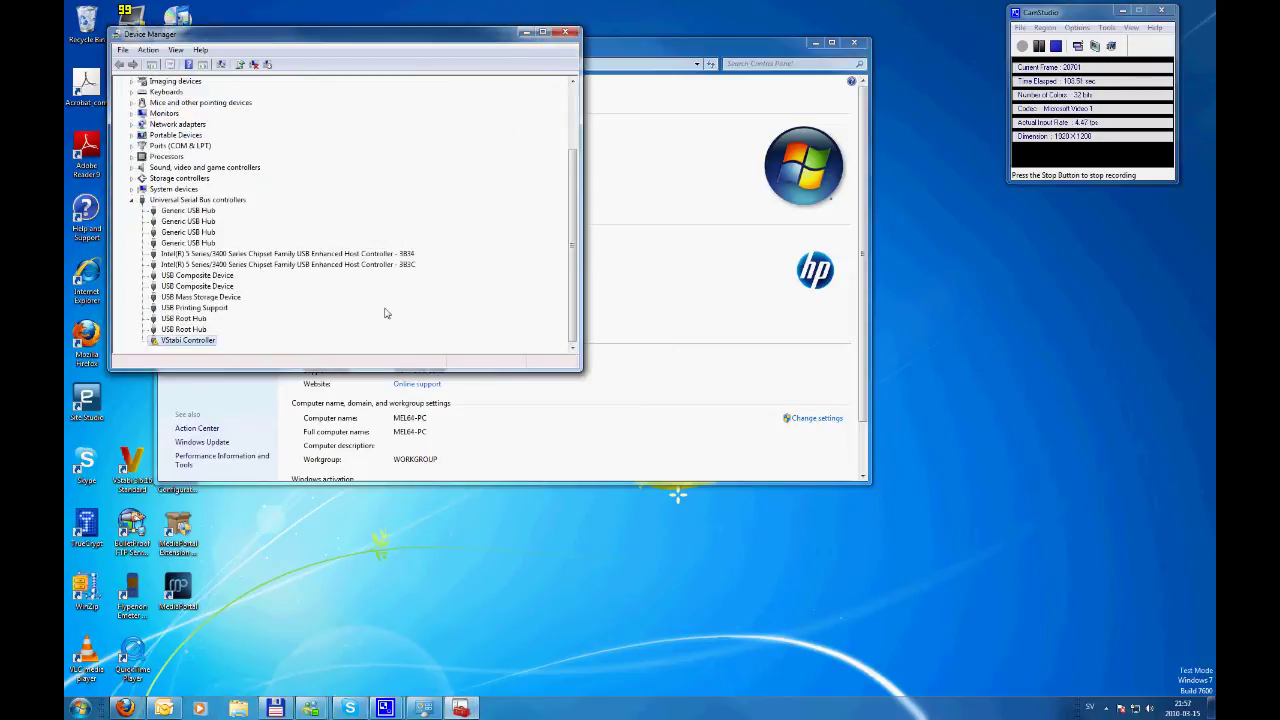
Check the device status in the VStabi Controller's properties, and dismiss the unsigned driver notice
right_click(182, 344)
click(215, 414)
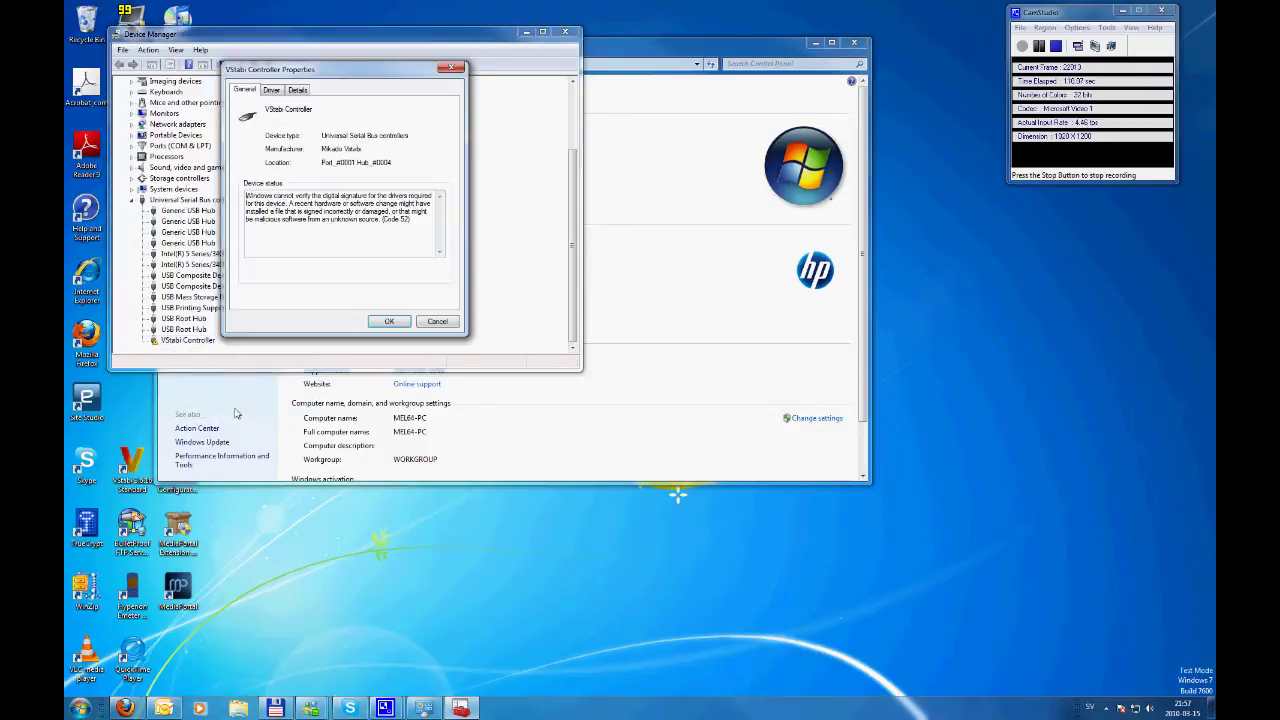
click(436, 321)
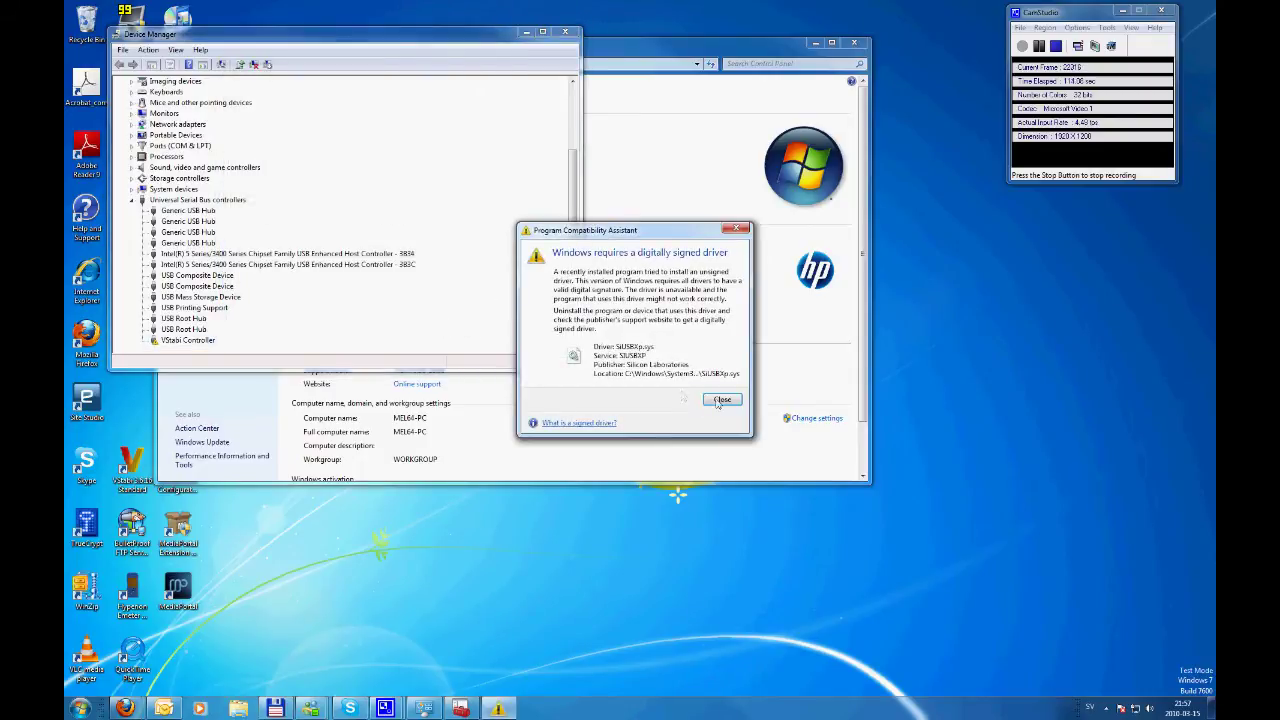
click(719, 400)
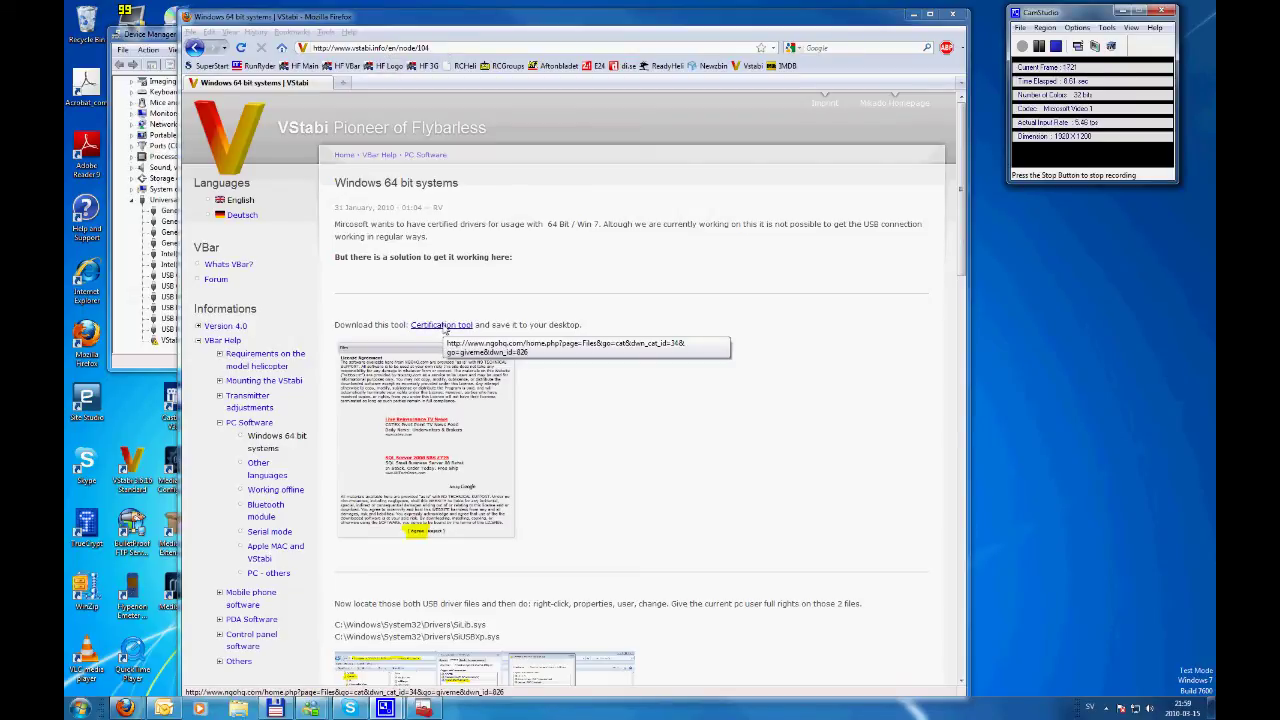
Download the Certification tool linked on the VStabi page, accepting the license agreement and saving dseo13b.exe
click(445, 327)
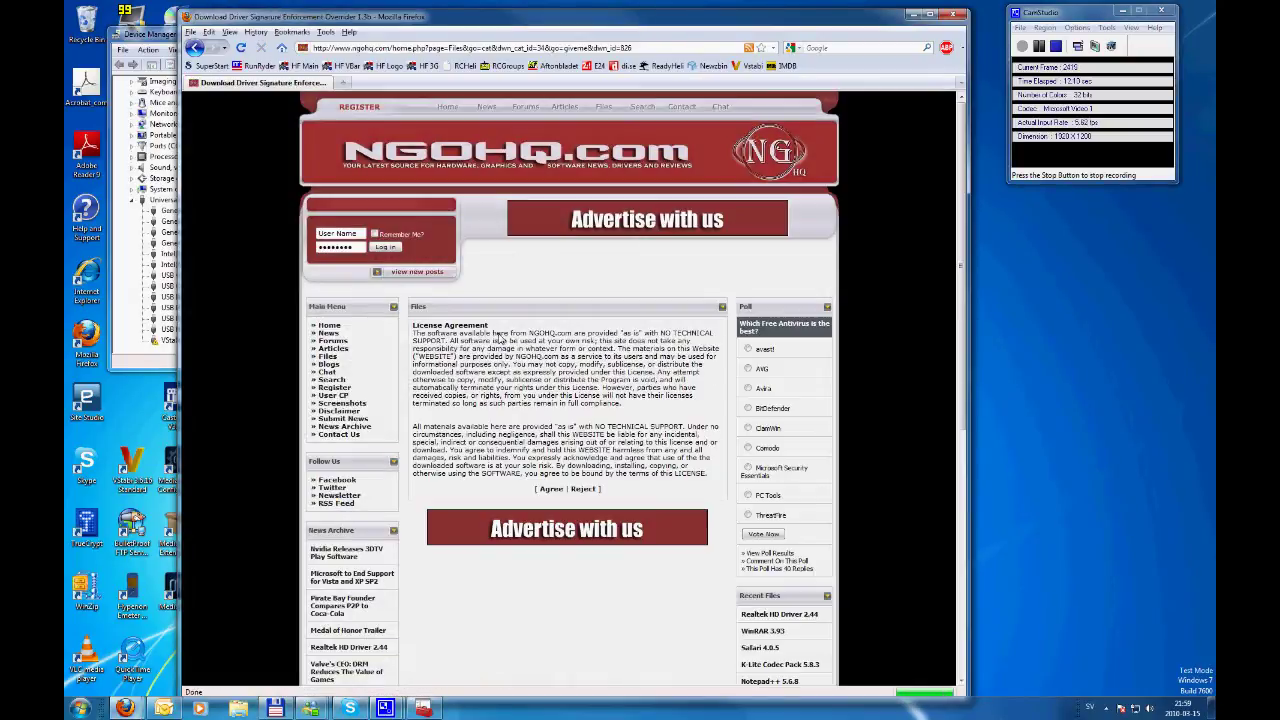
click(549, 492)
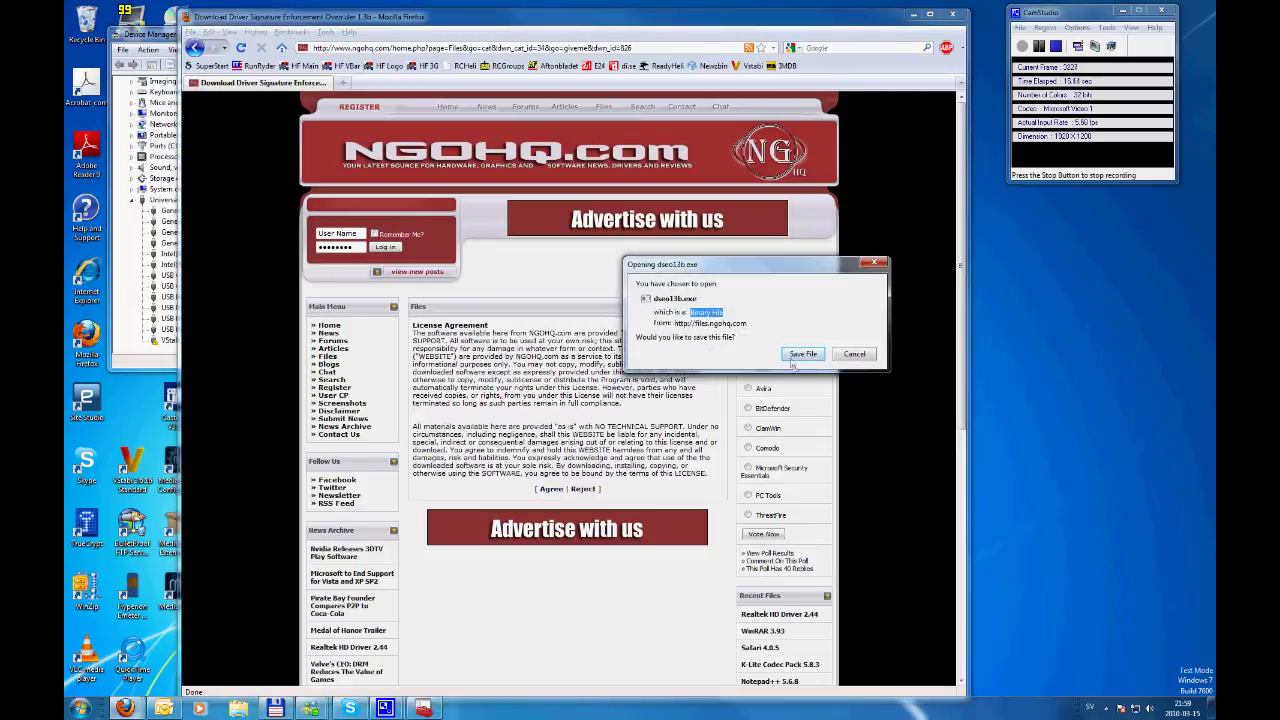
click(801, 354)
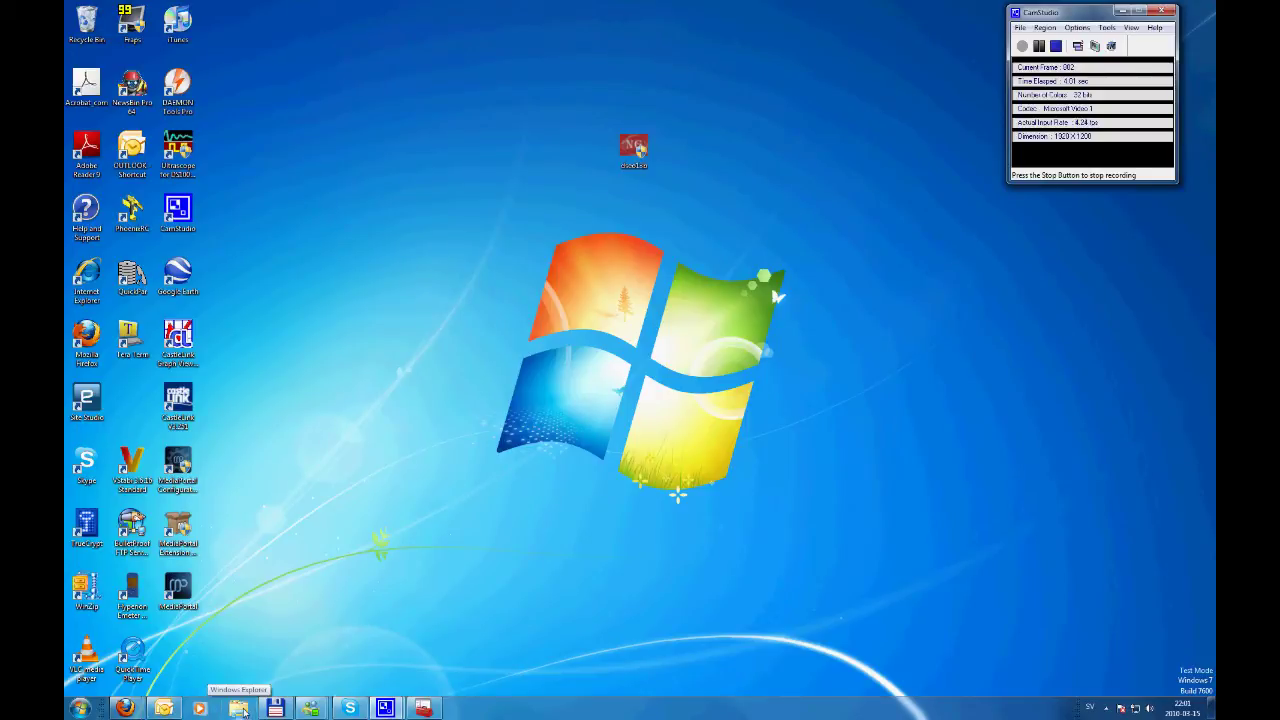
Open the folder c:\windows\system32\drivers in Windows Explorer
click(241, 709)
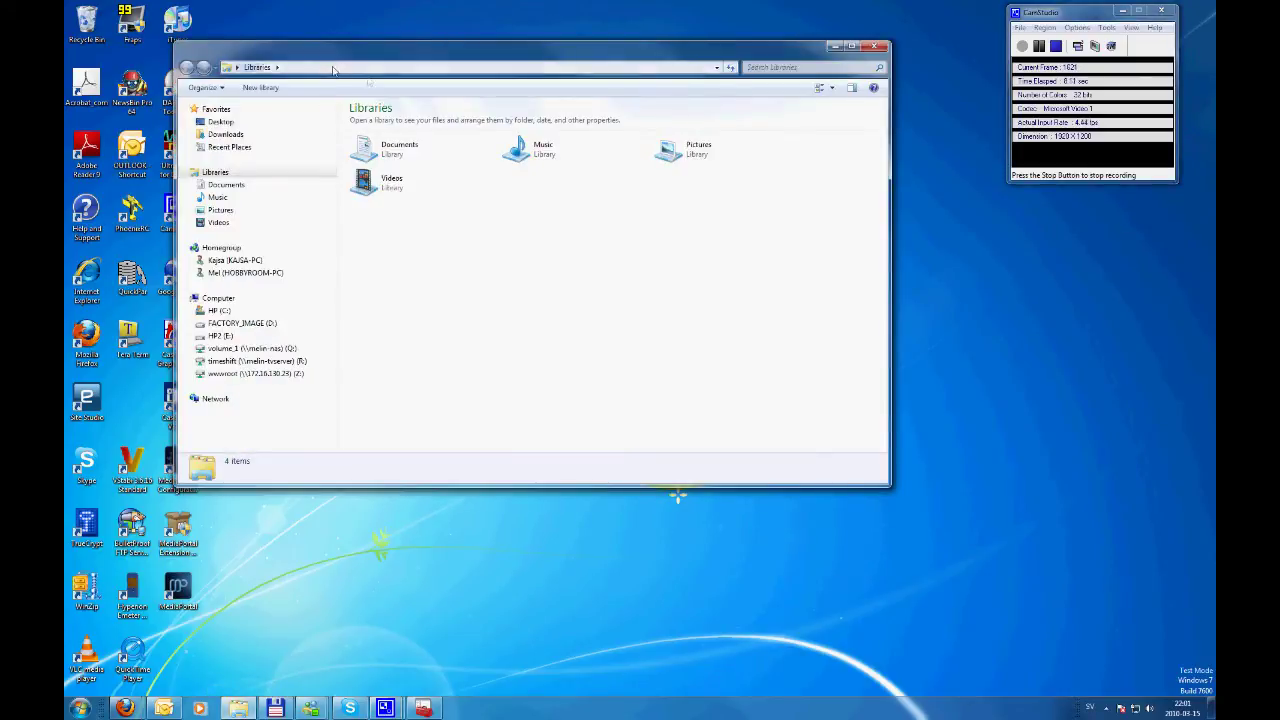
click(400, 67)
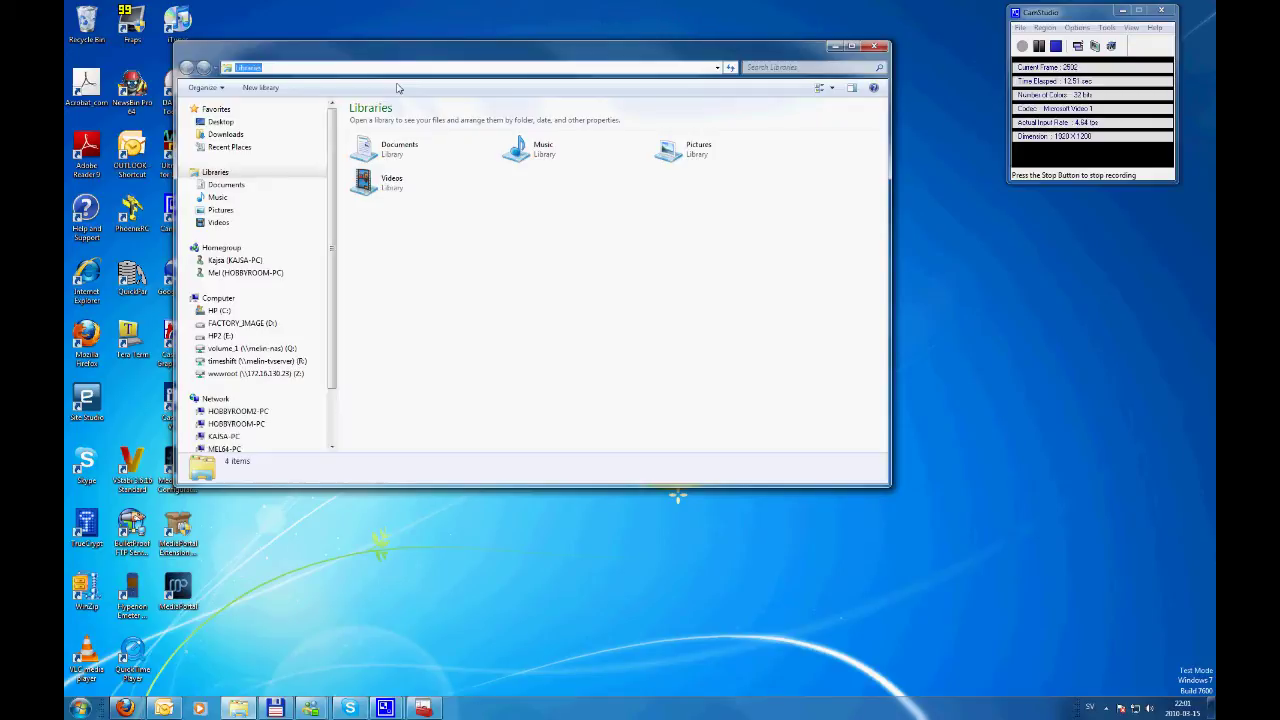
text(c:\)
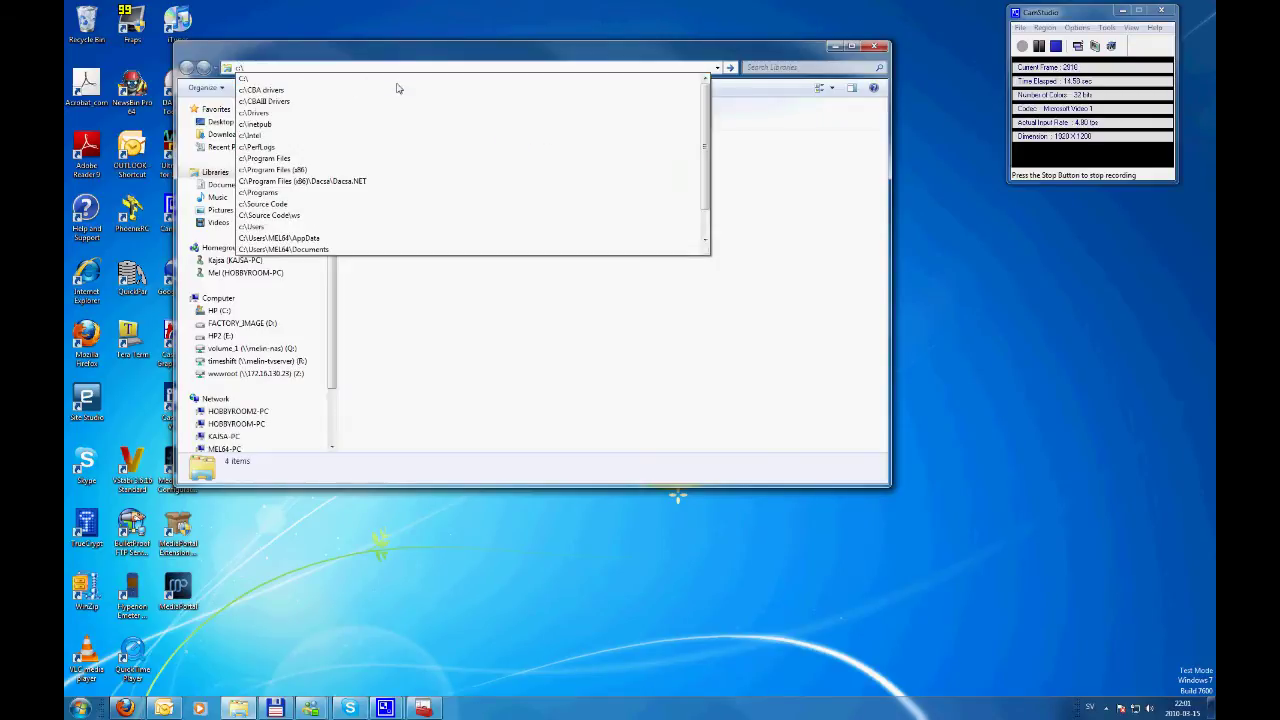
text(windows\)
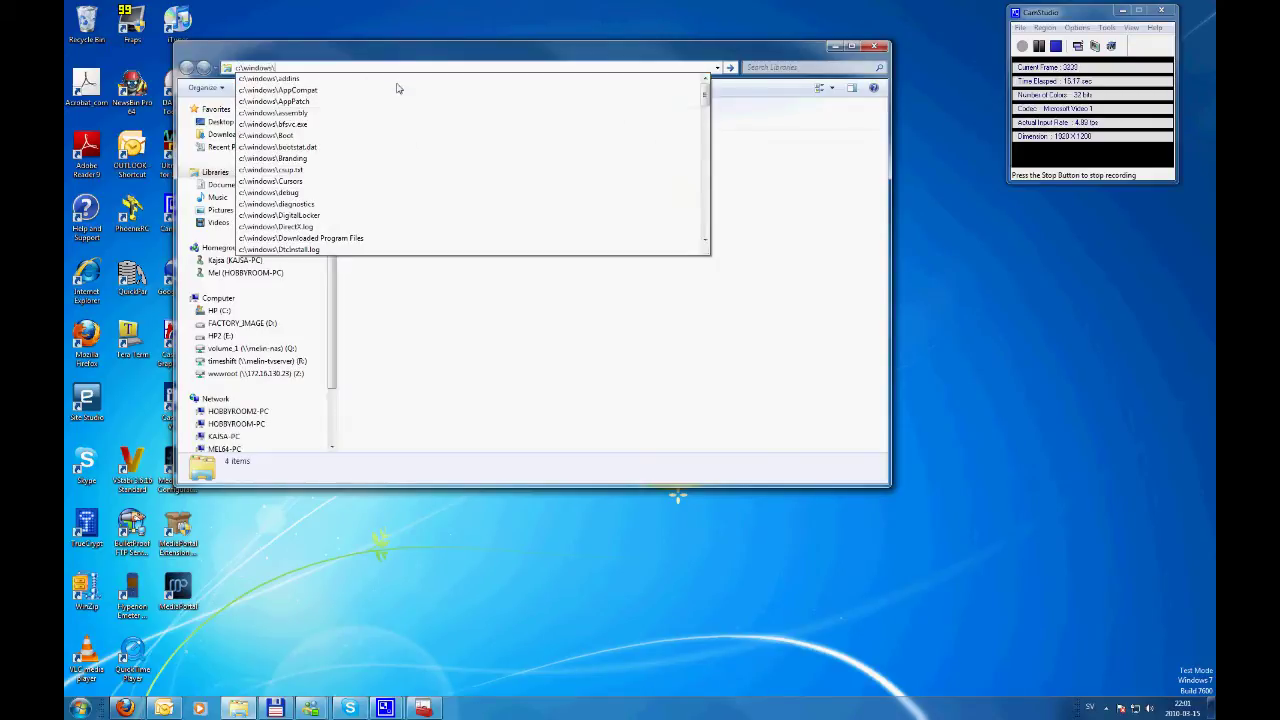
text(system32\drive)
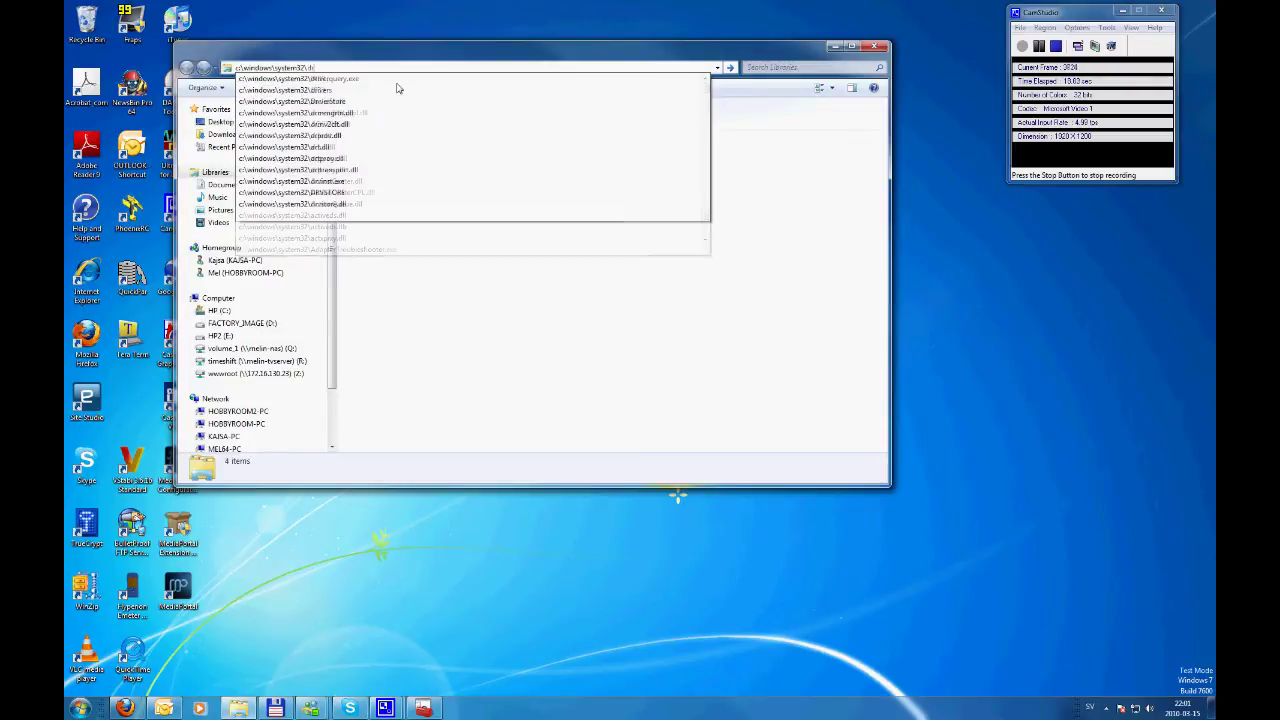
click(396, 89)
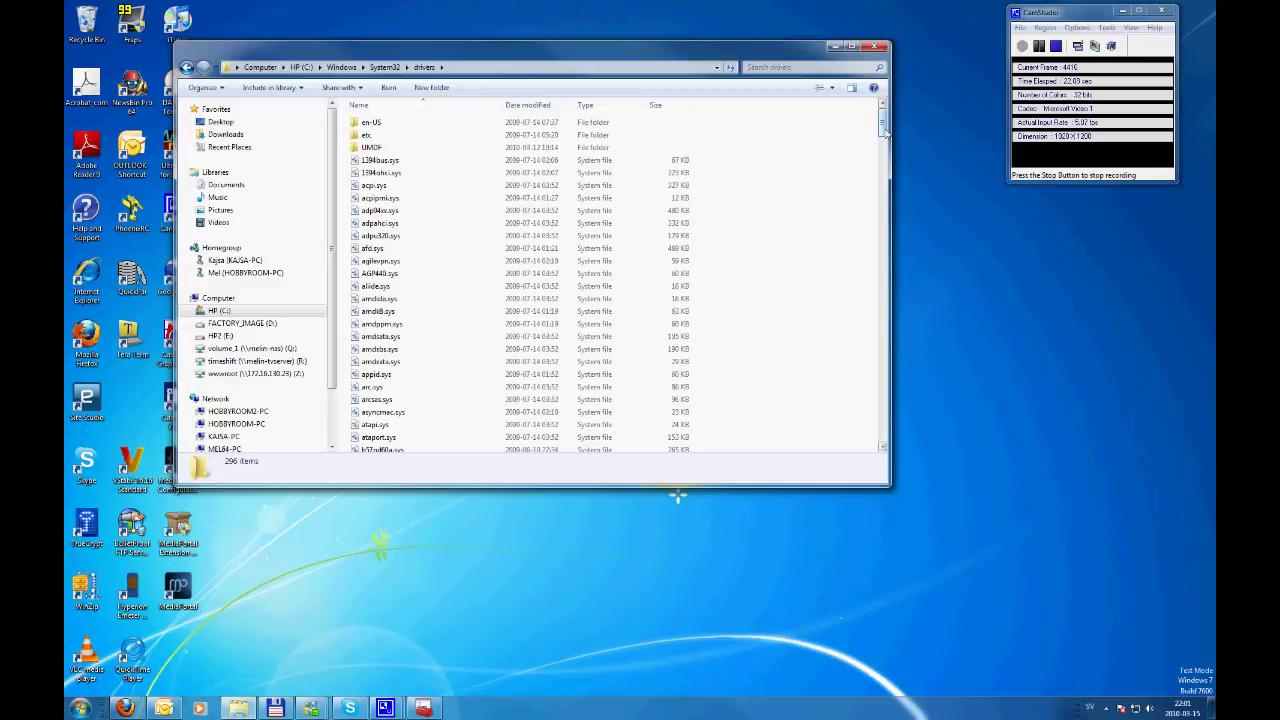
Locate SiLib.sys in the drivers folder and open its security properties
drag(881, 128, 924, 368)
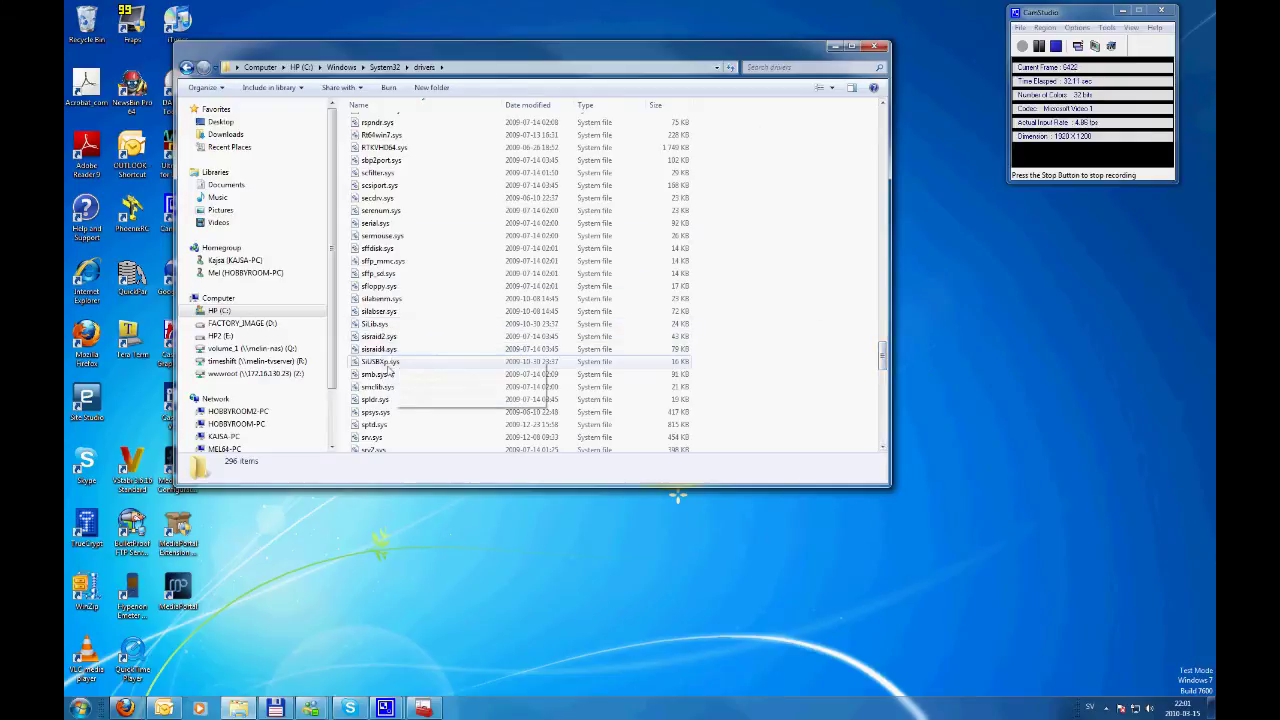
mouse_move(389, 372)
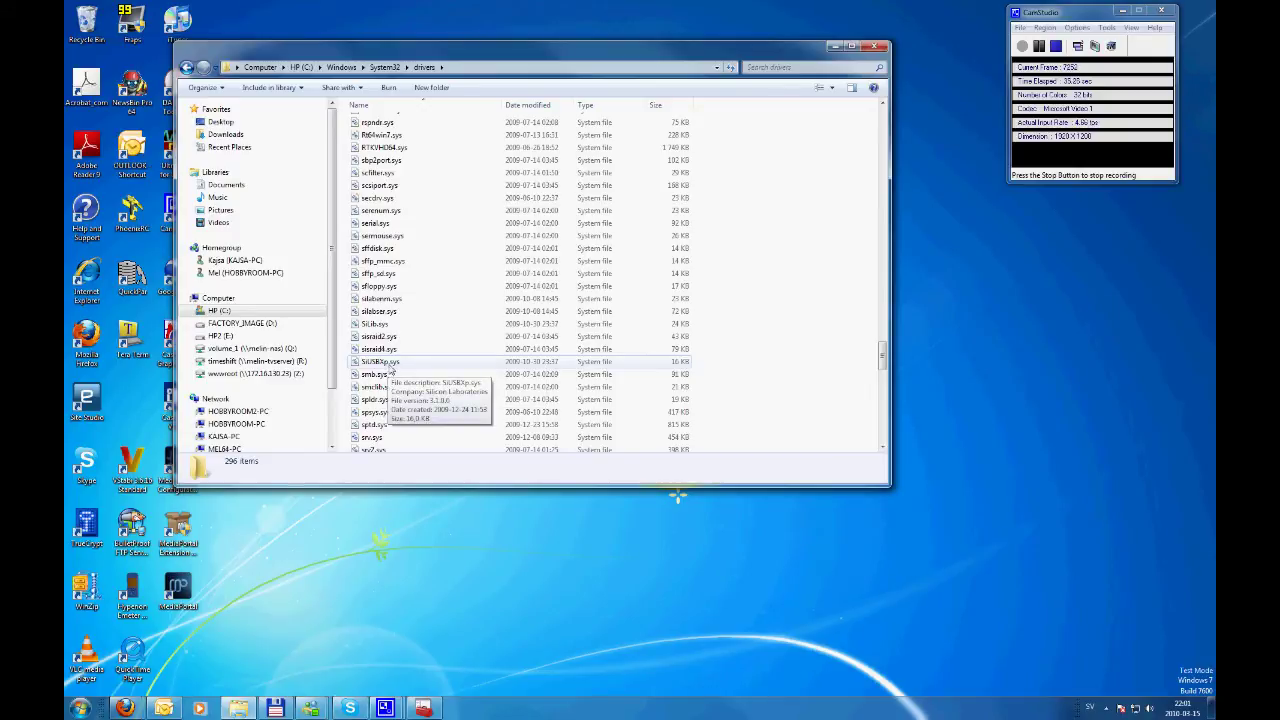
click(385, 324)
right_click(385, 324)
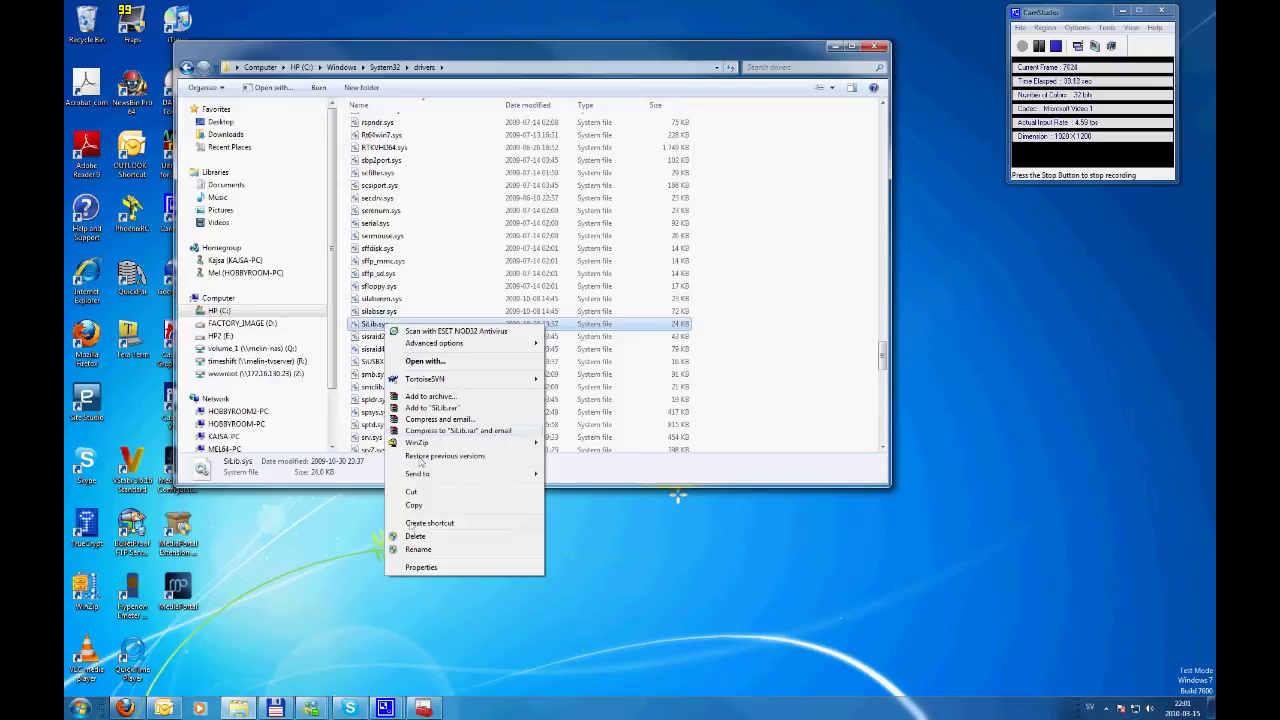
click(421, 567)
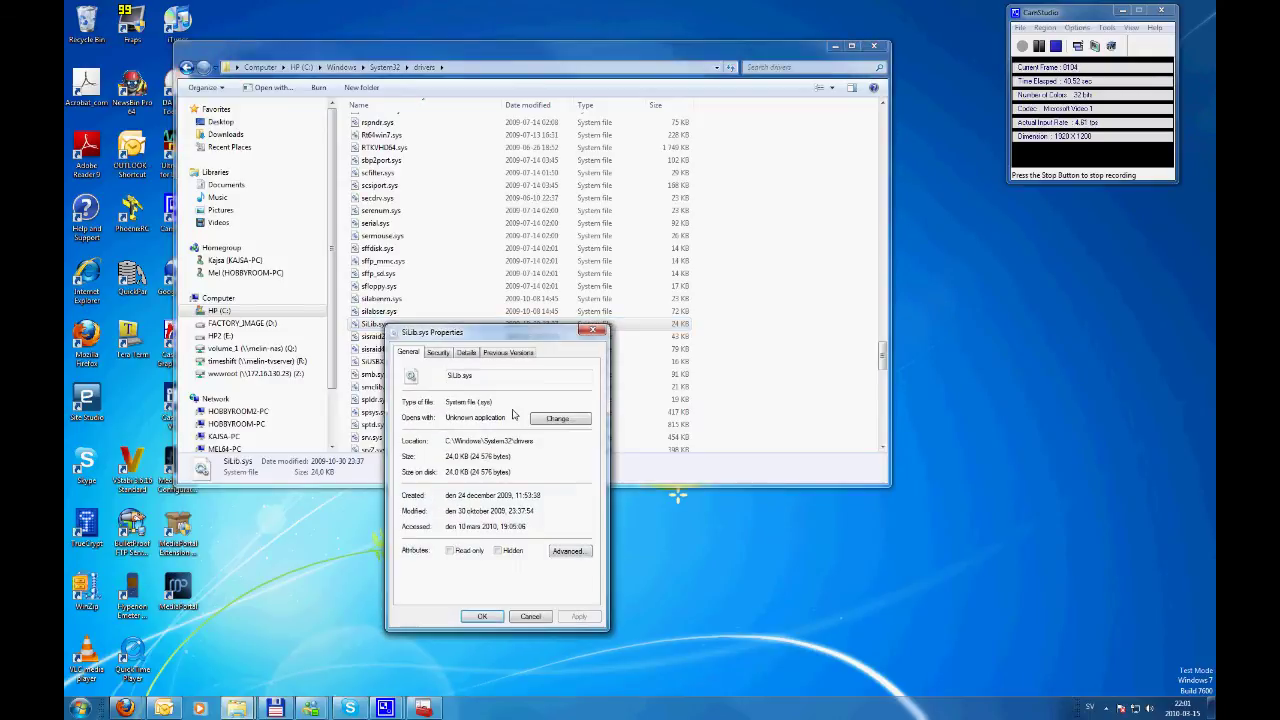
click(446, 354)
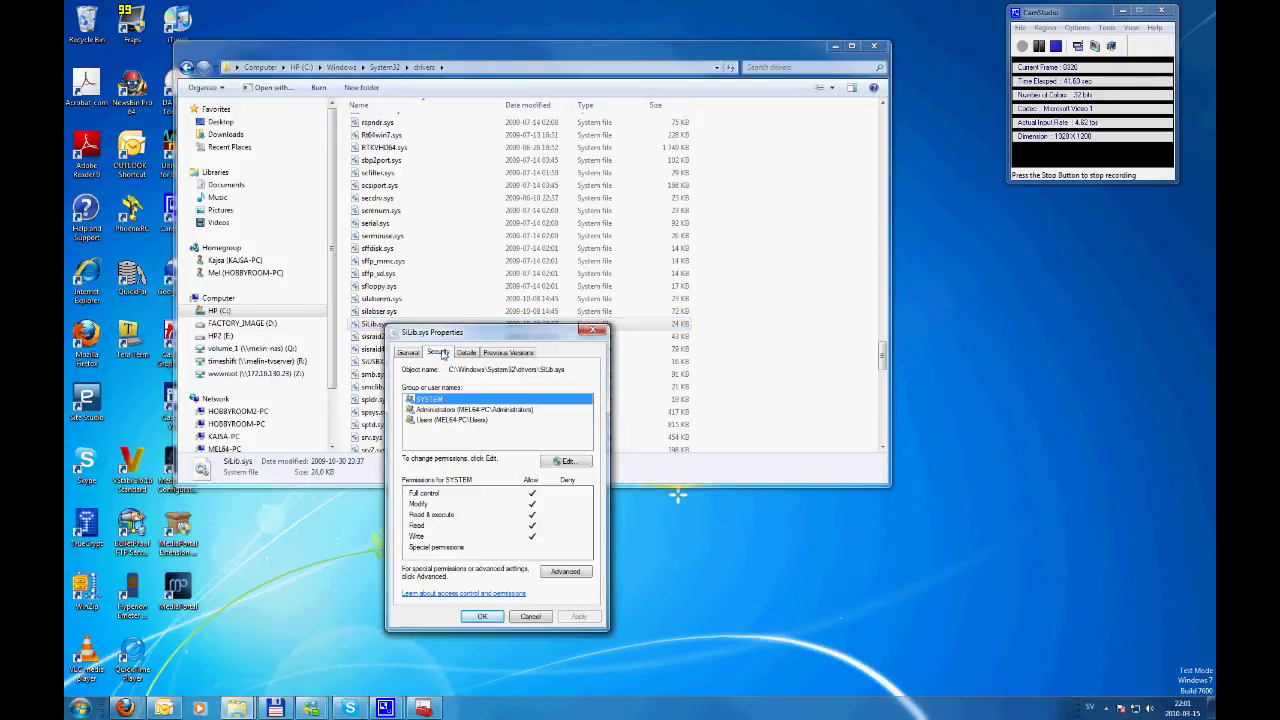
Allow the Users group full control over SiLib.sys and accept the system folder permission change
click(463, 421)
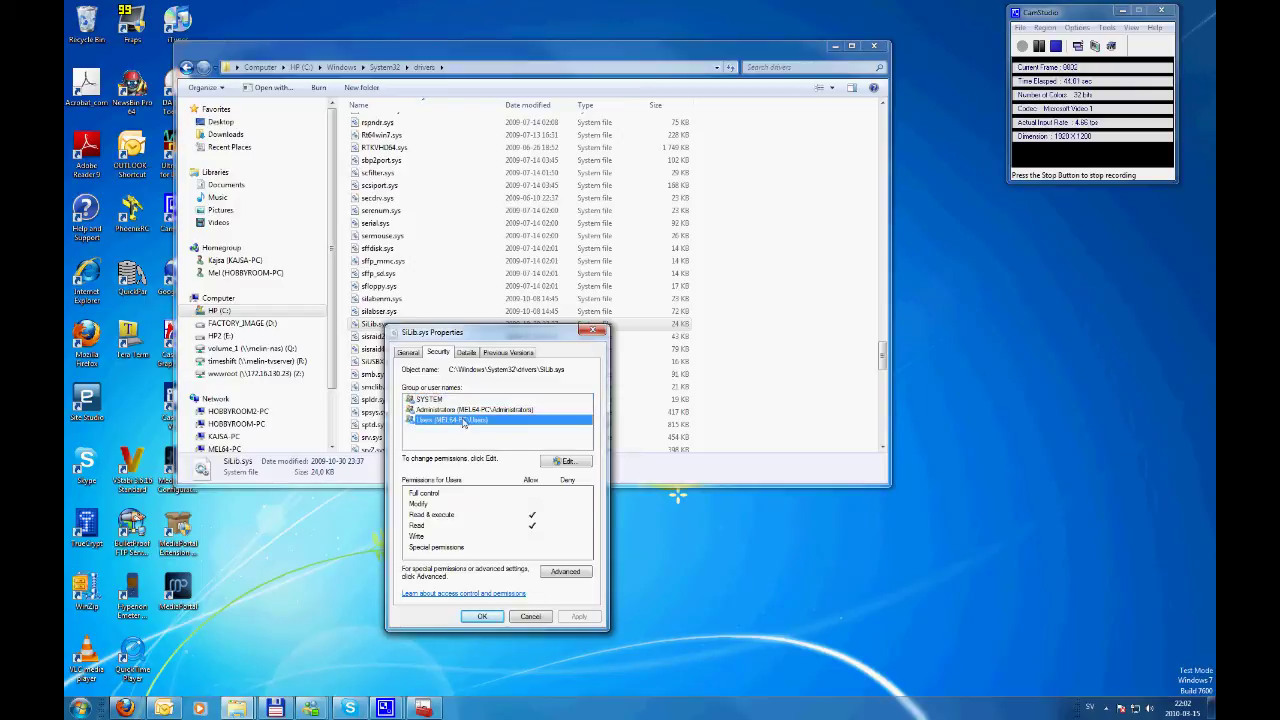
click(568, 463)
click(460, 467)
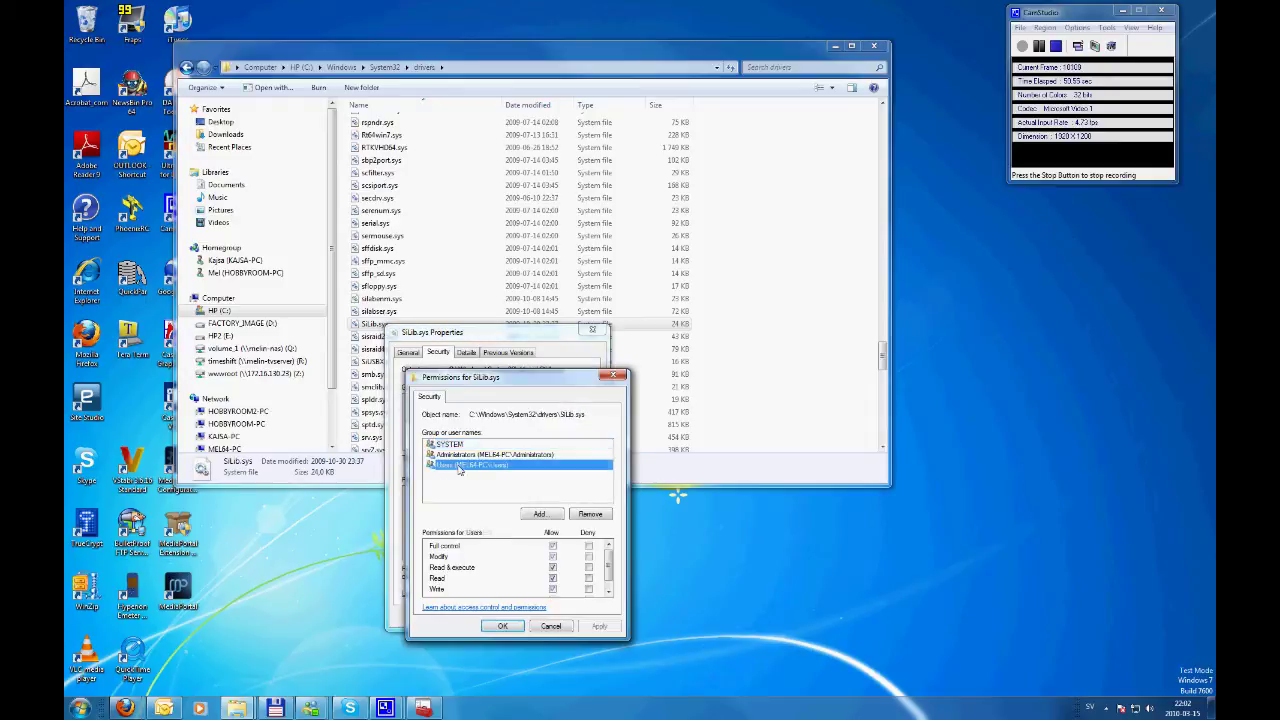
click(553, 546)
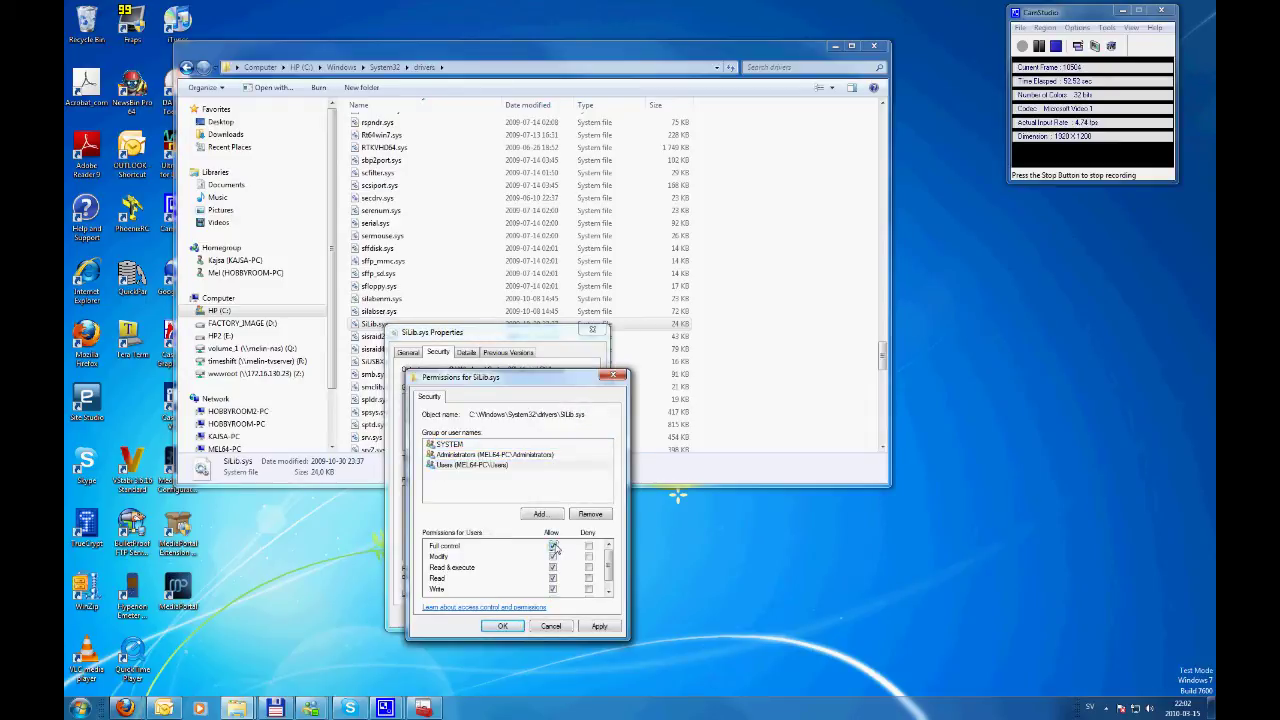
click(599, 626)
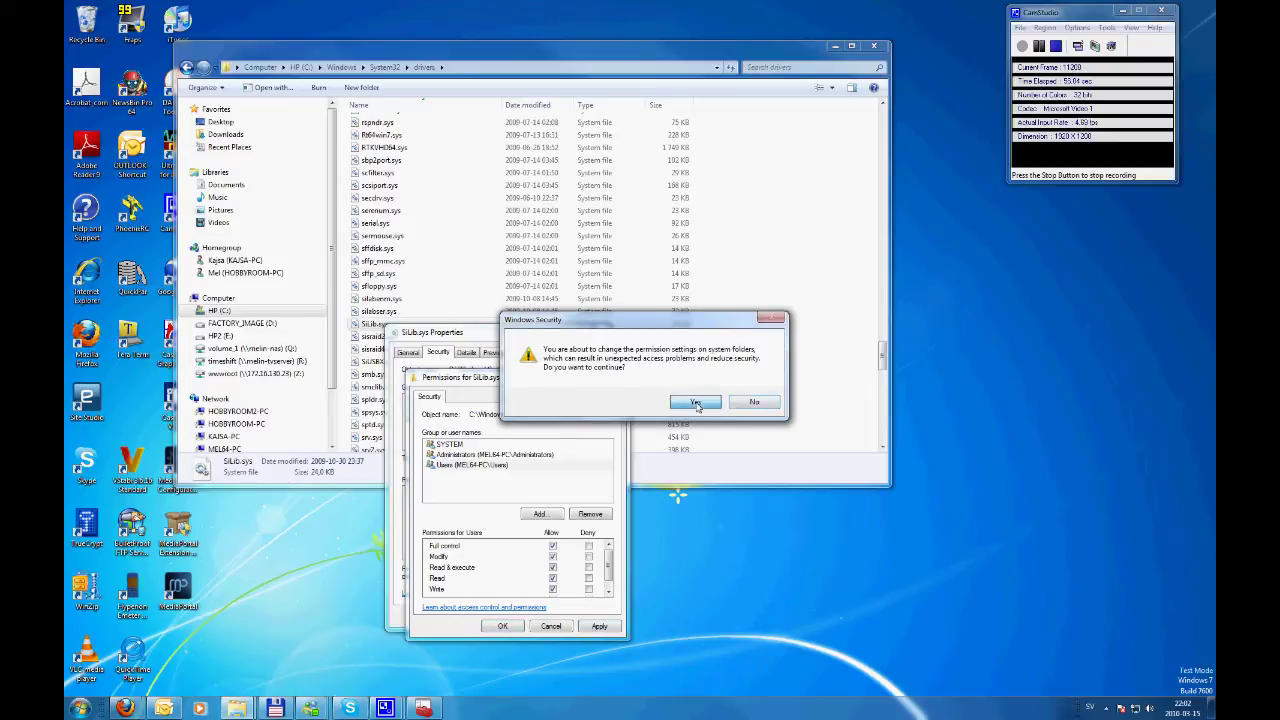
click(697, 404)
click(505, 626)
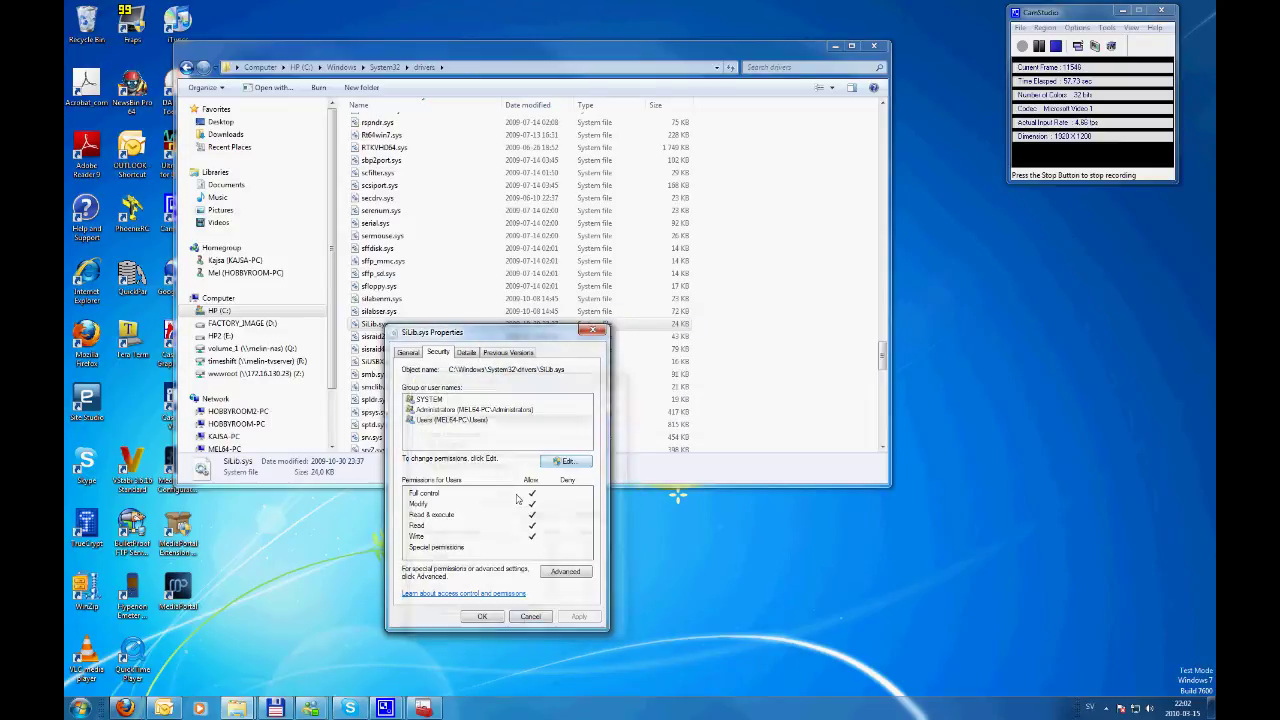
click(481, 616)
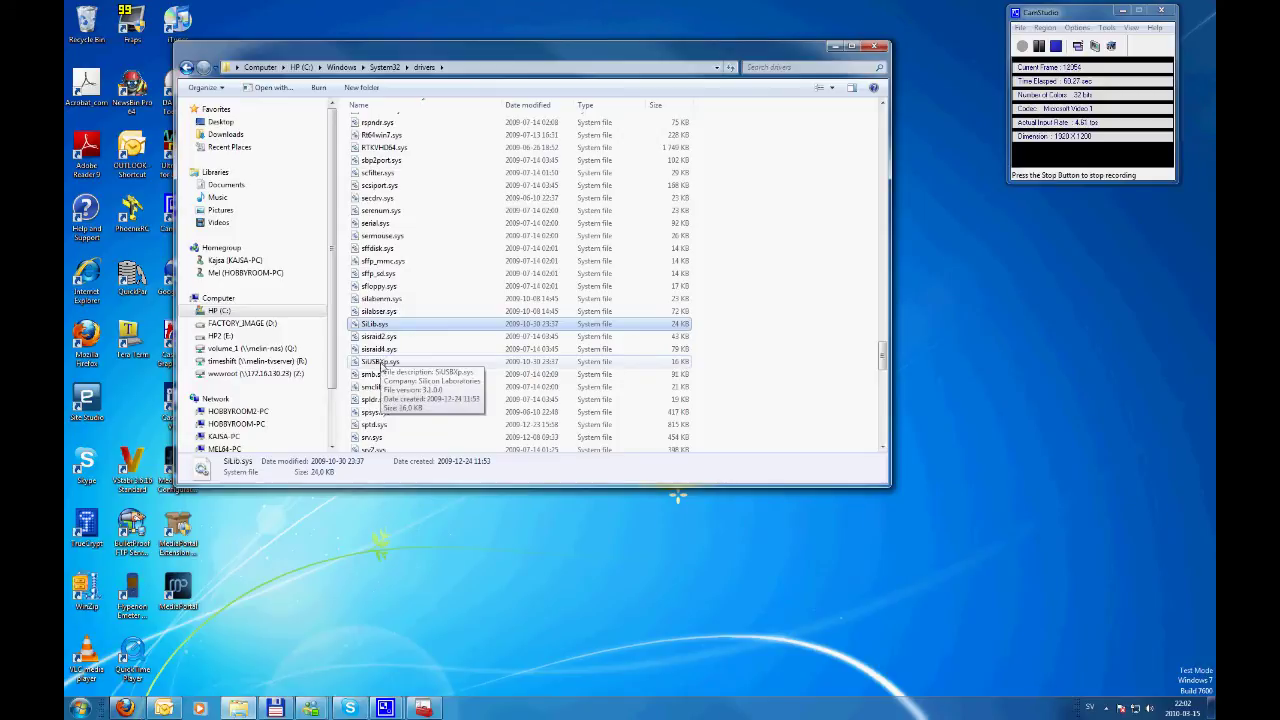
Allow the Users group full control over SiUSBXp.sys in its security properties, and close the drivers folder
right_click(381, 366)
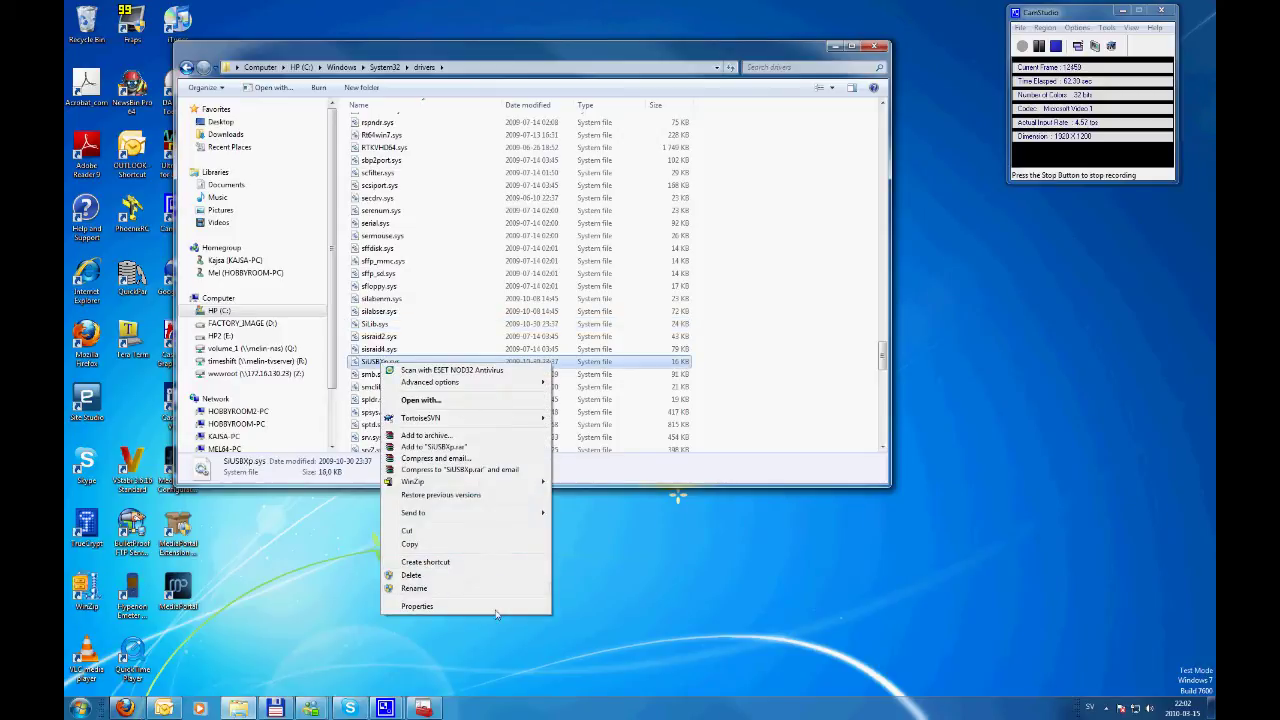
click(494, 607)
click(435, 392)
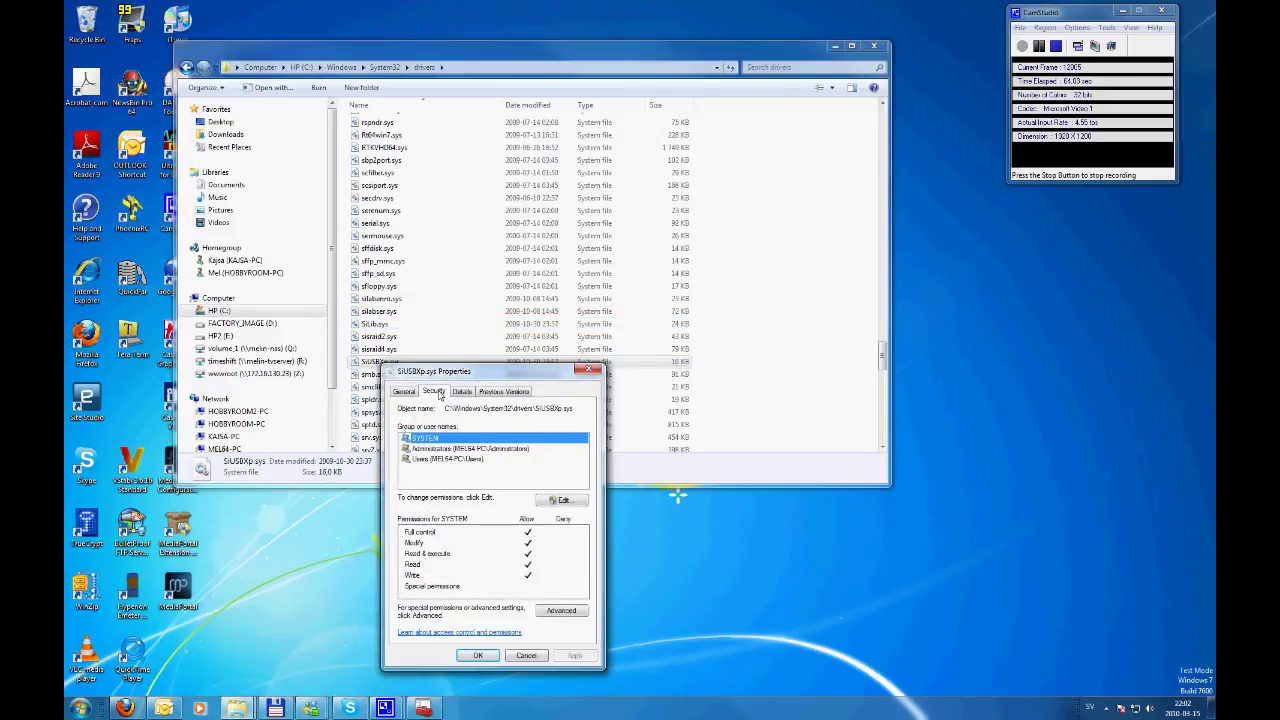
click(560, 498)
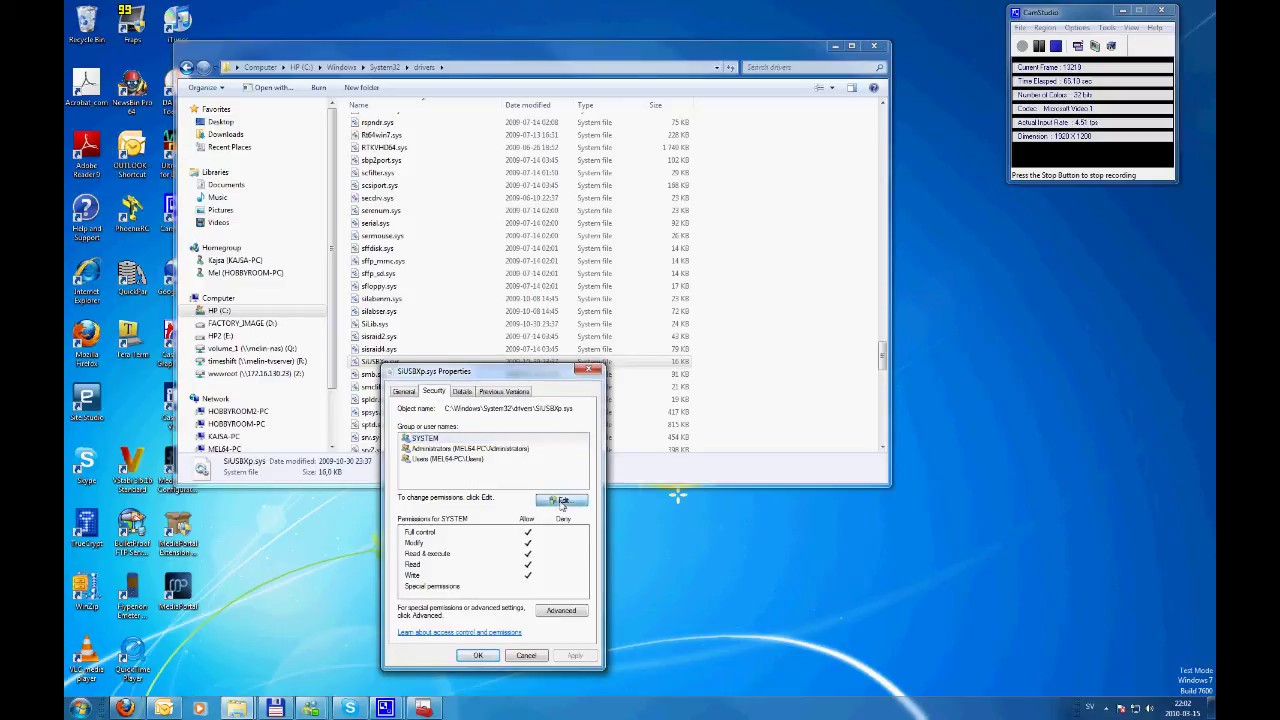
click(450, 504)
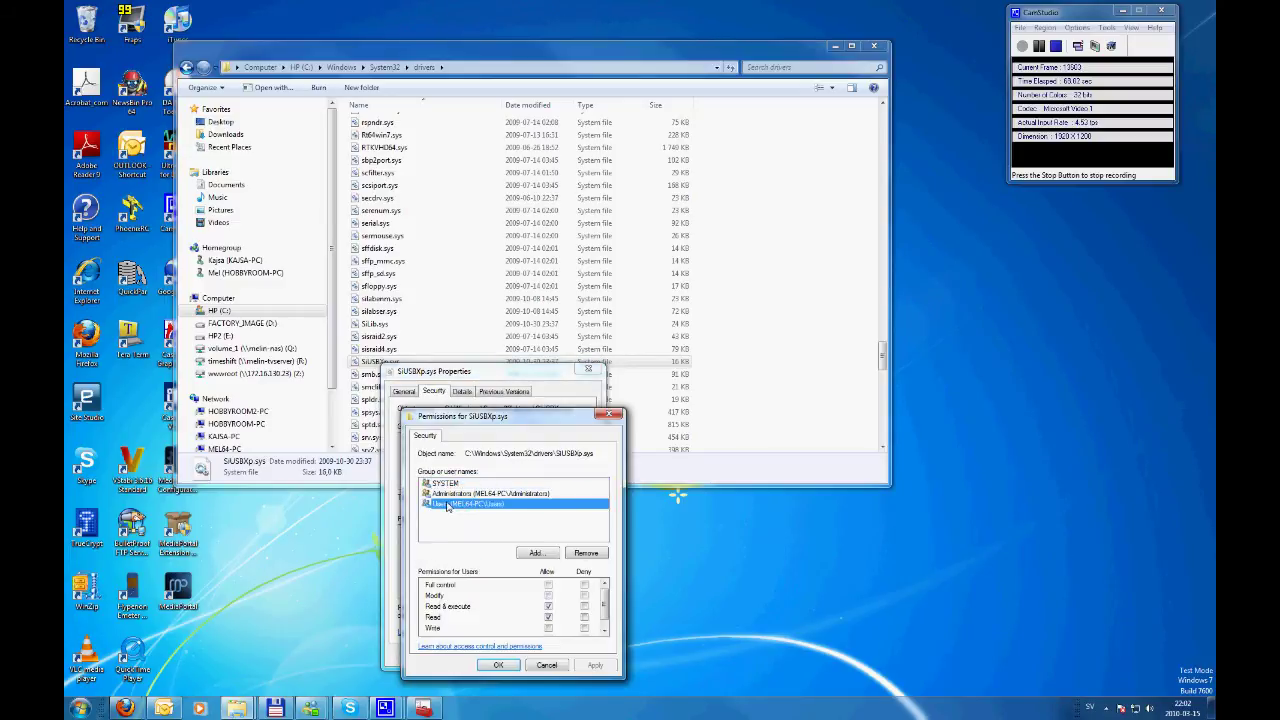
click(548, 585)
click(498, 665)
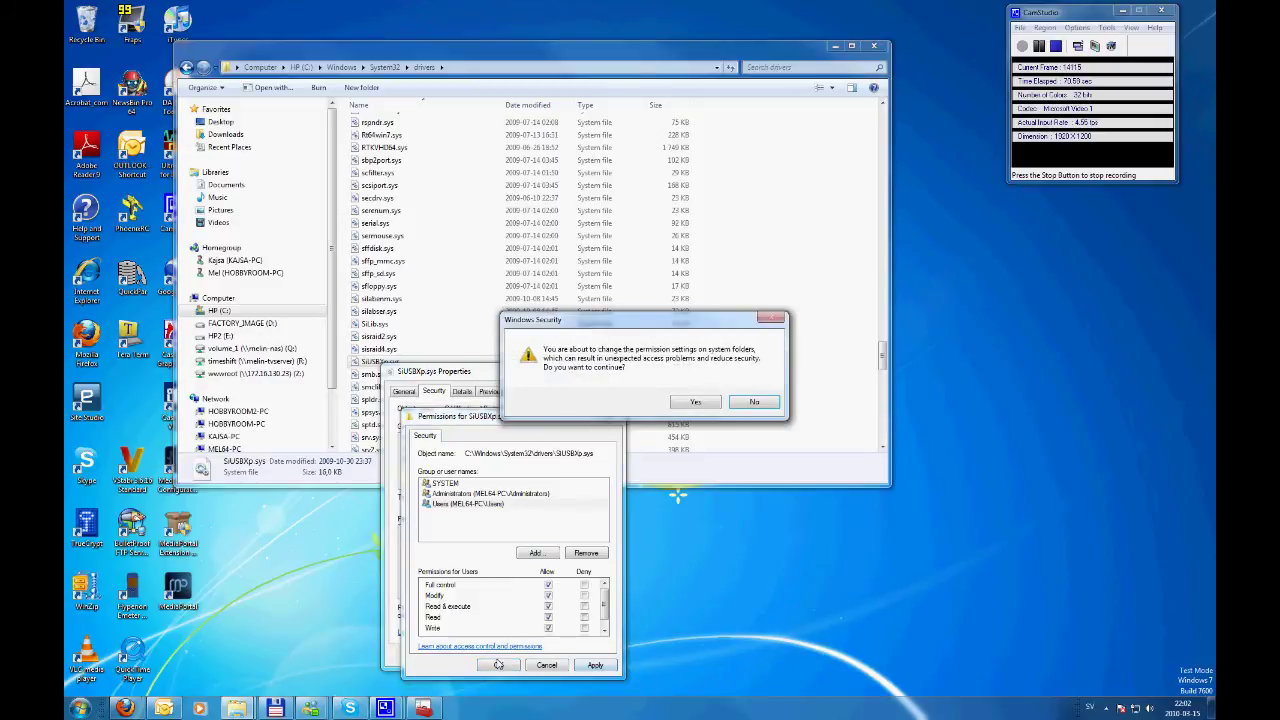
click(692, 403)
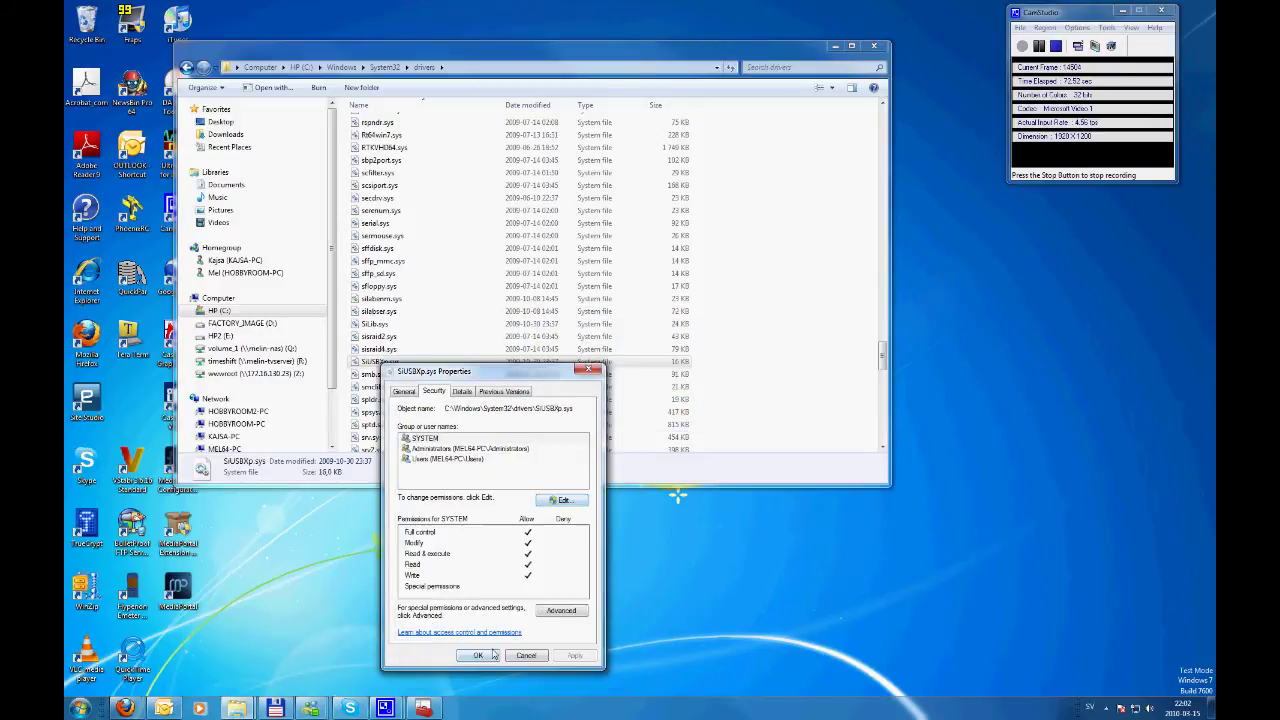
click(478, 656)
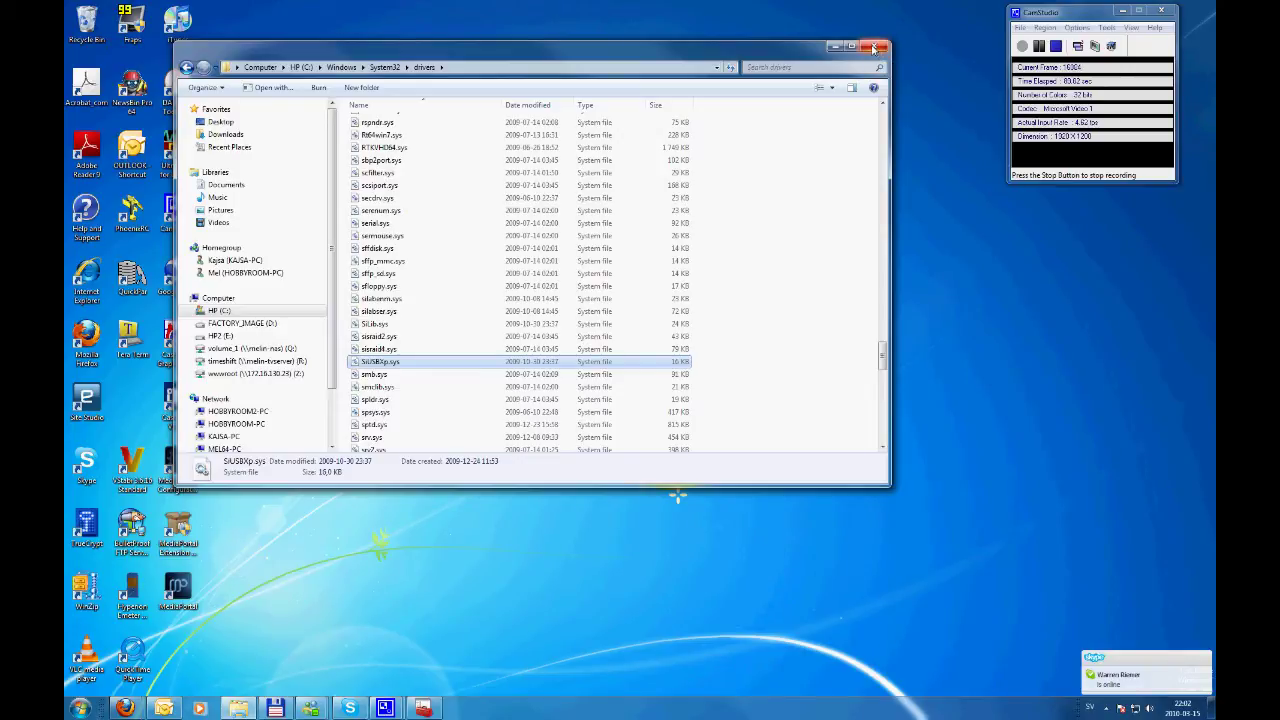
click(874, 47)
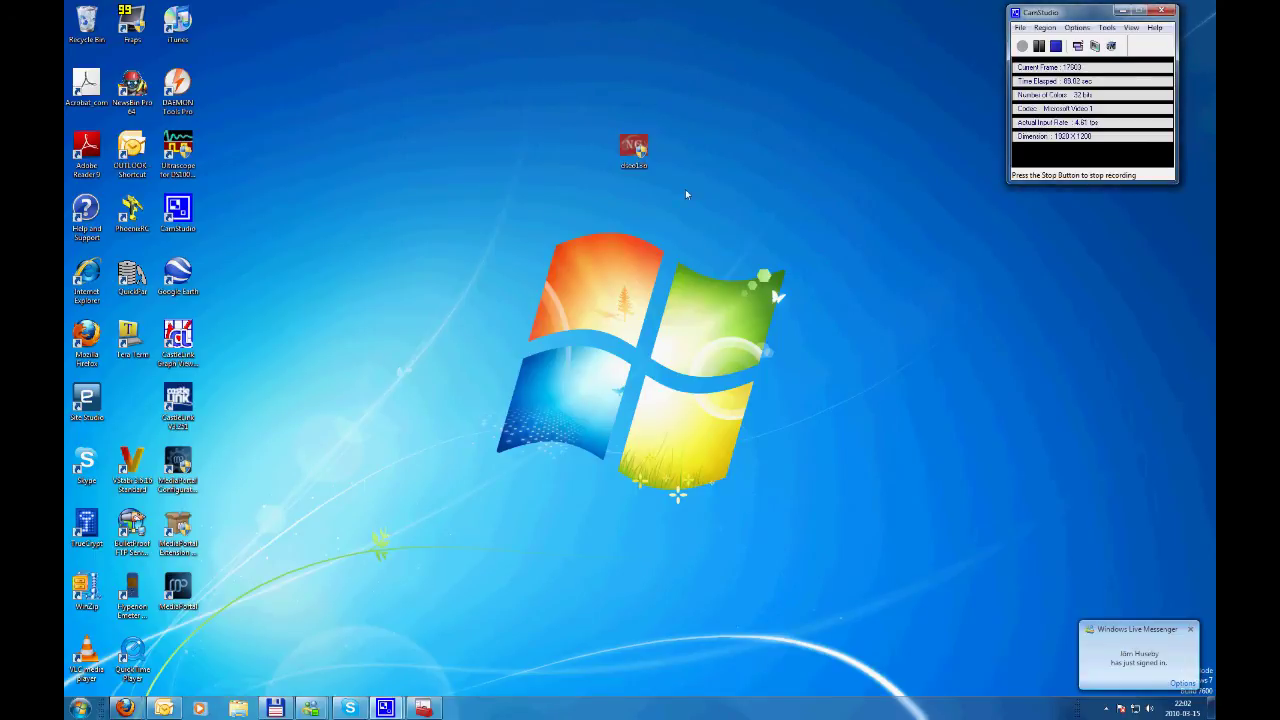
double_click(638, 156)
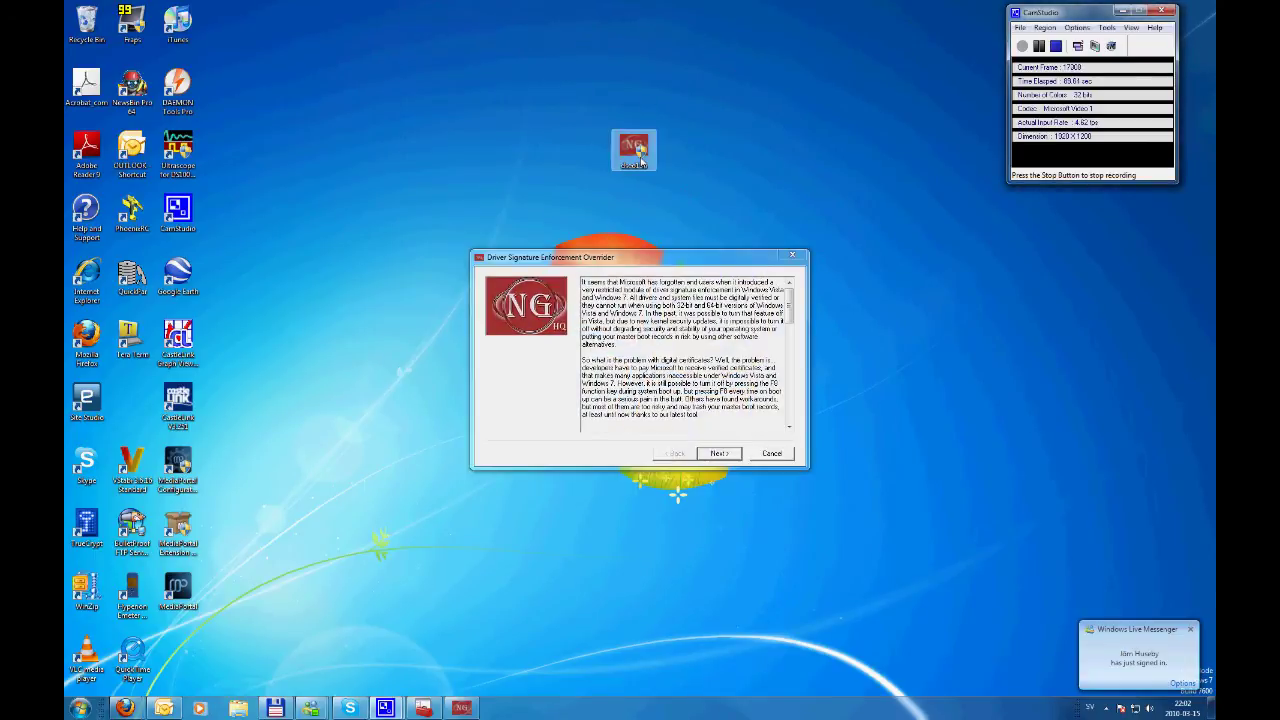
click(772, 454)
click(698, 400)
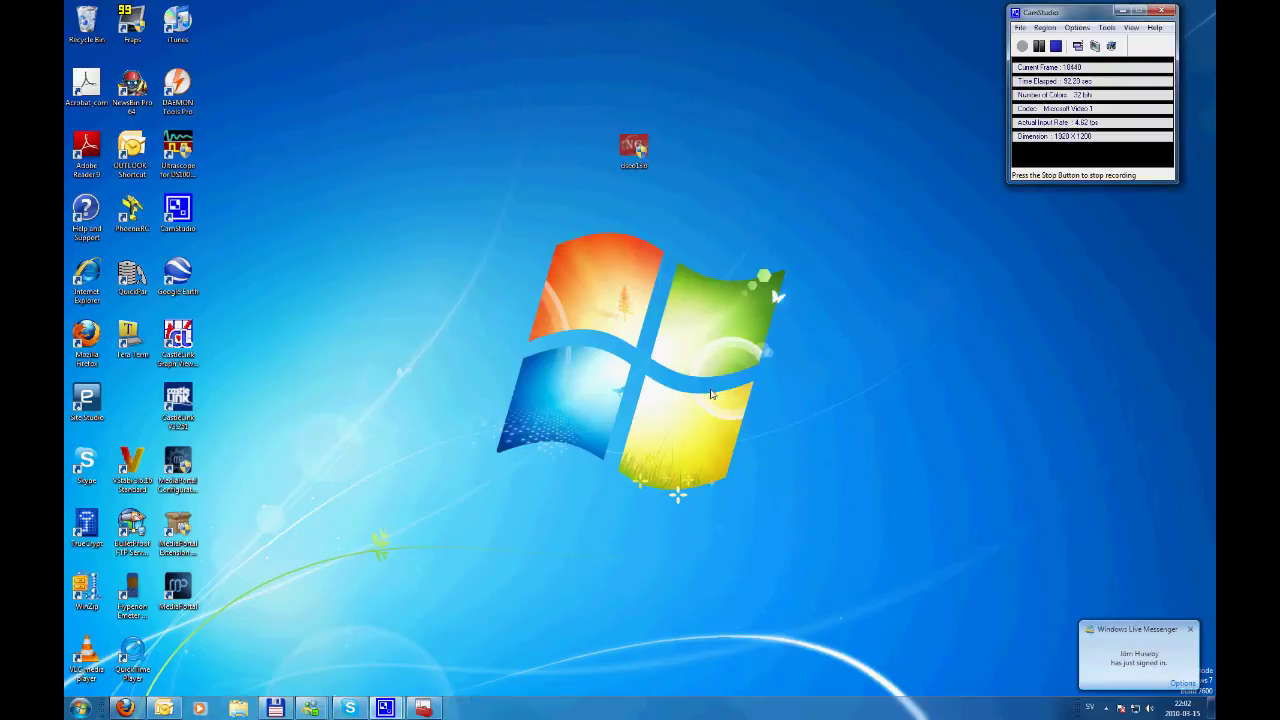
right_click(634, 148)
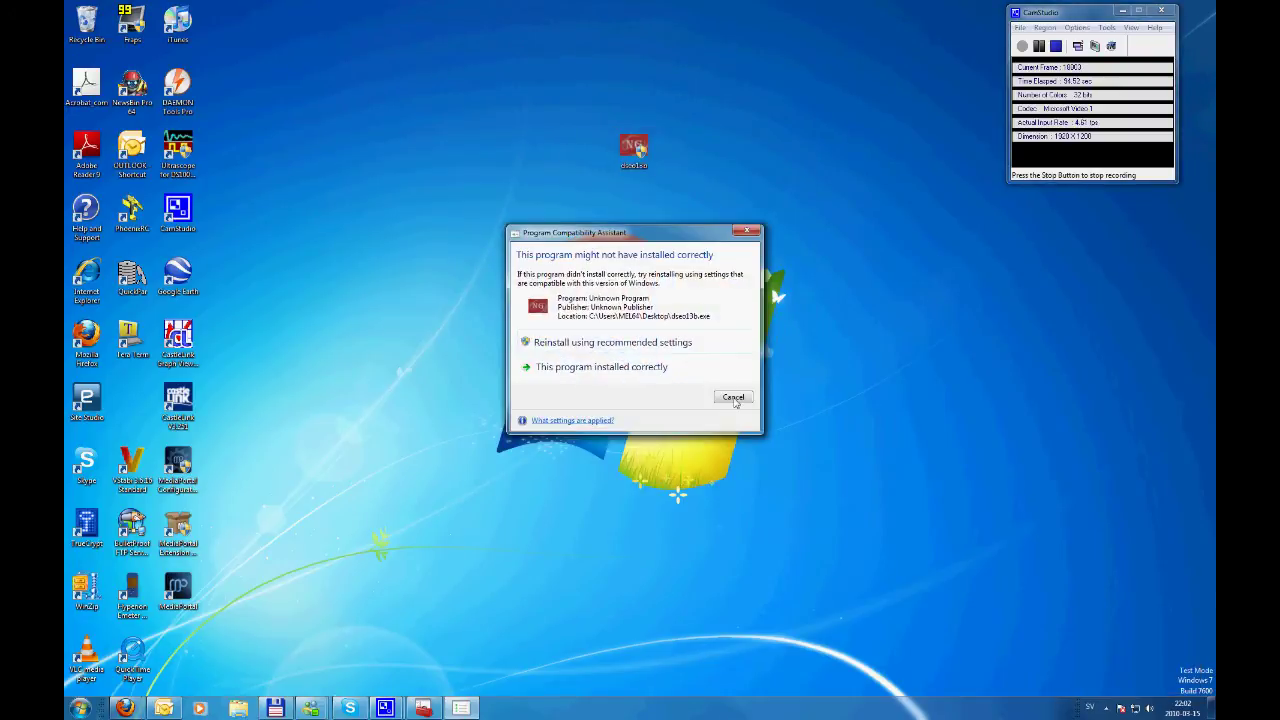
click(634, 368)
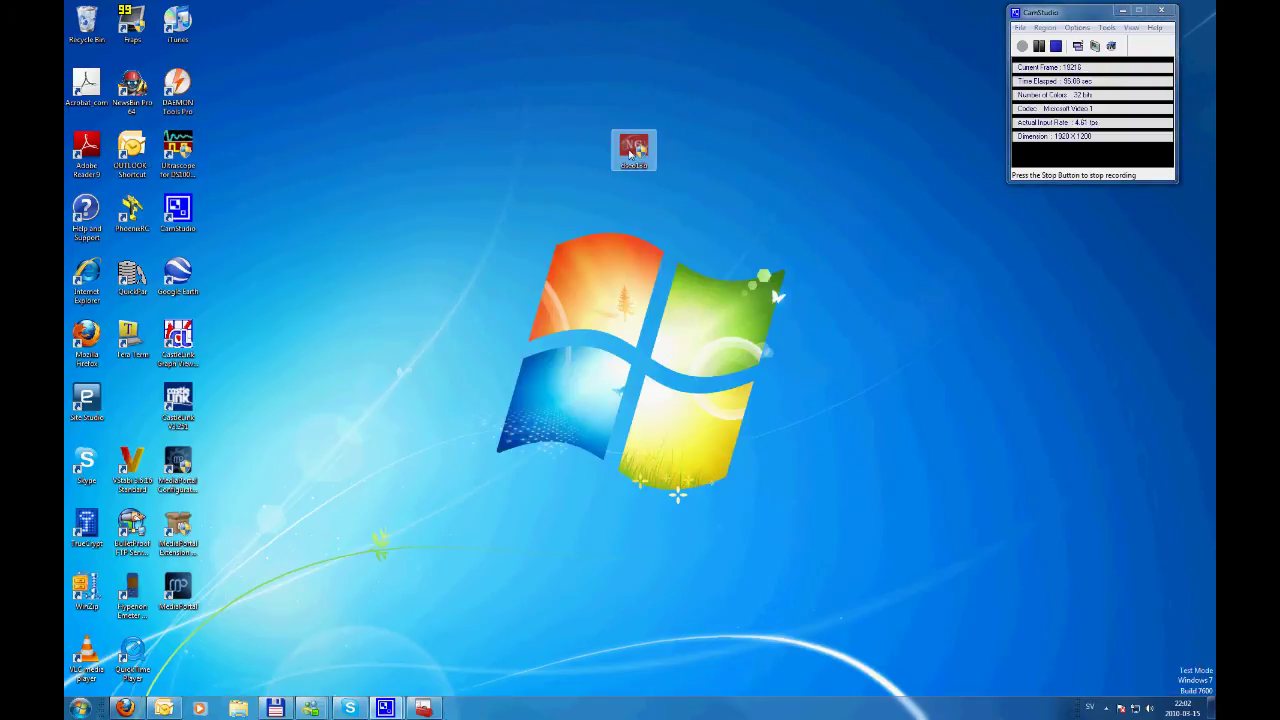
Run dseo13b from the desktop as administrator, accepting its license agreement, and enable Test Mode
right_click(622, 151)
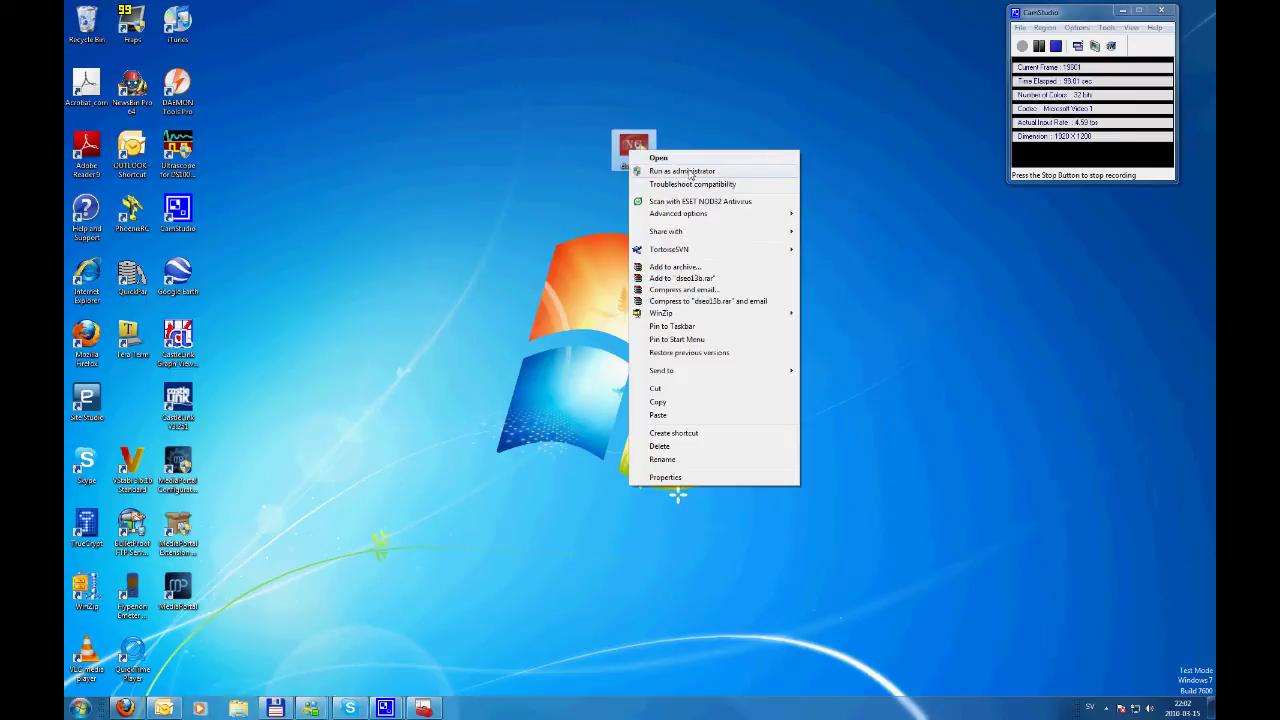
click(690, 172)
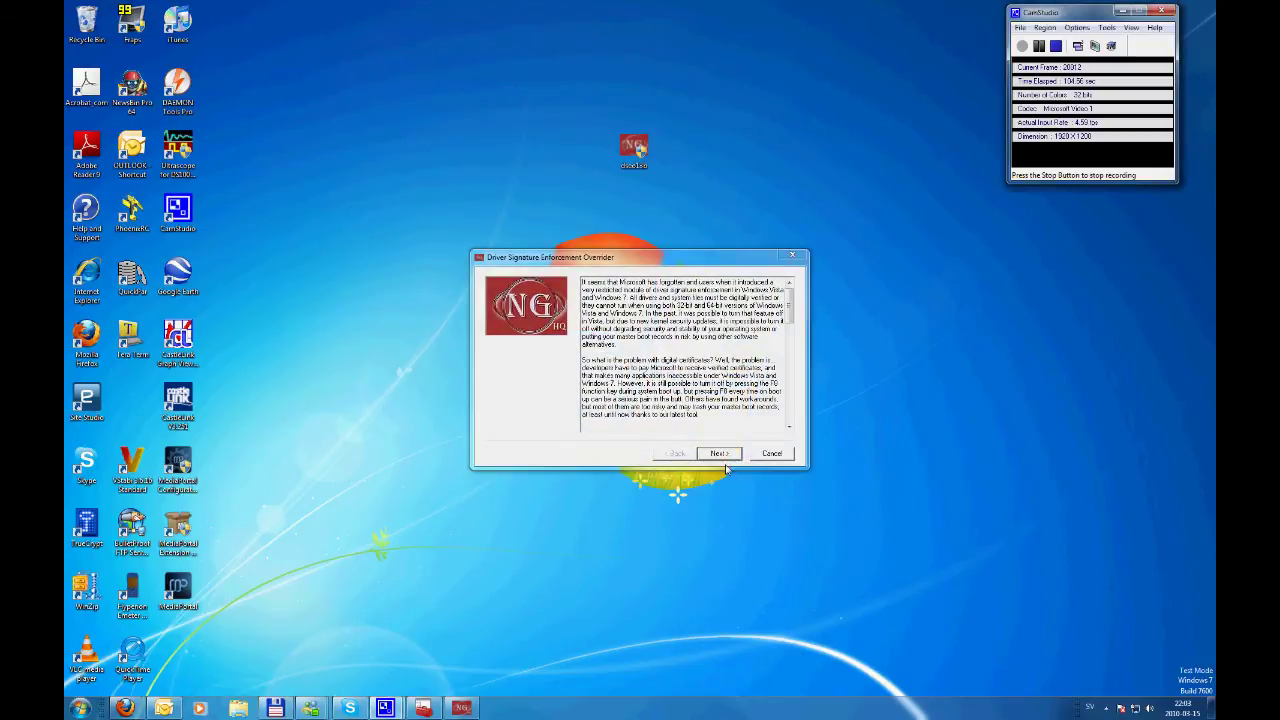
click(719, 453)
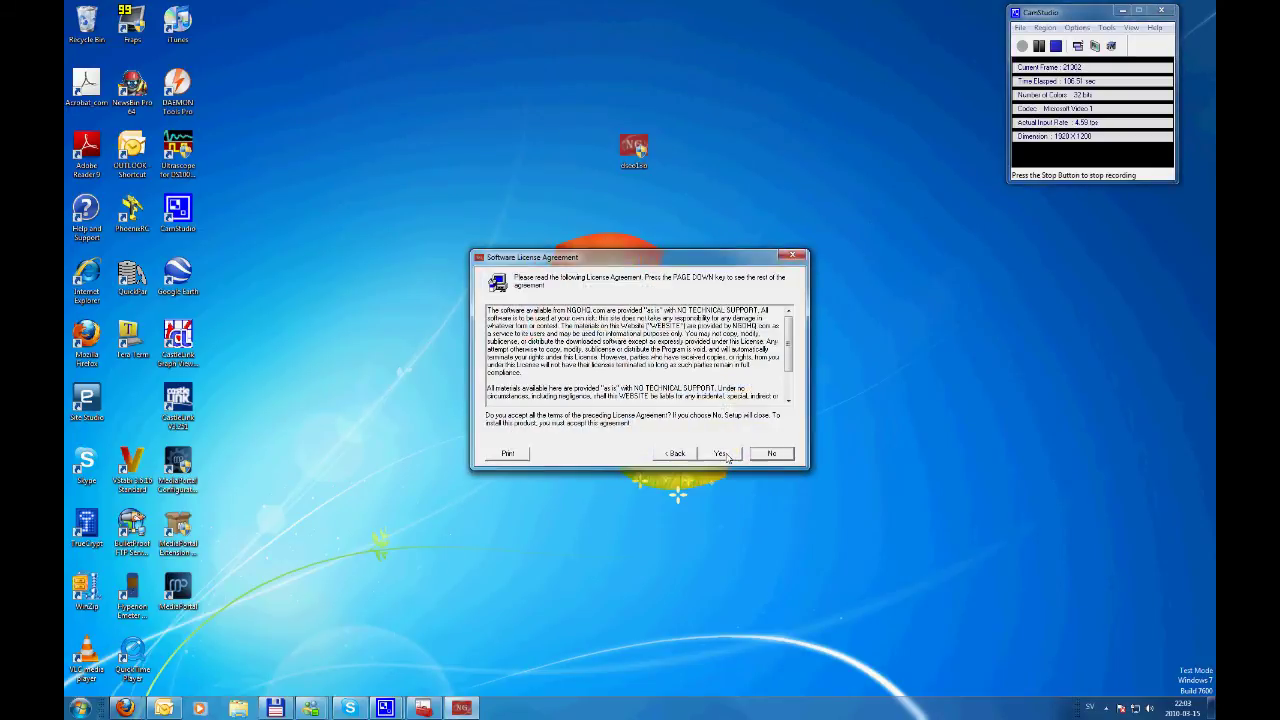
click(722, 454)
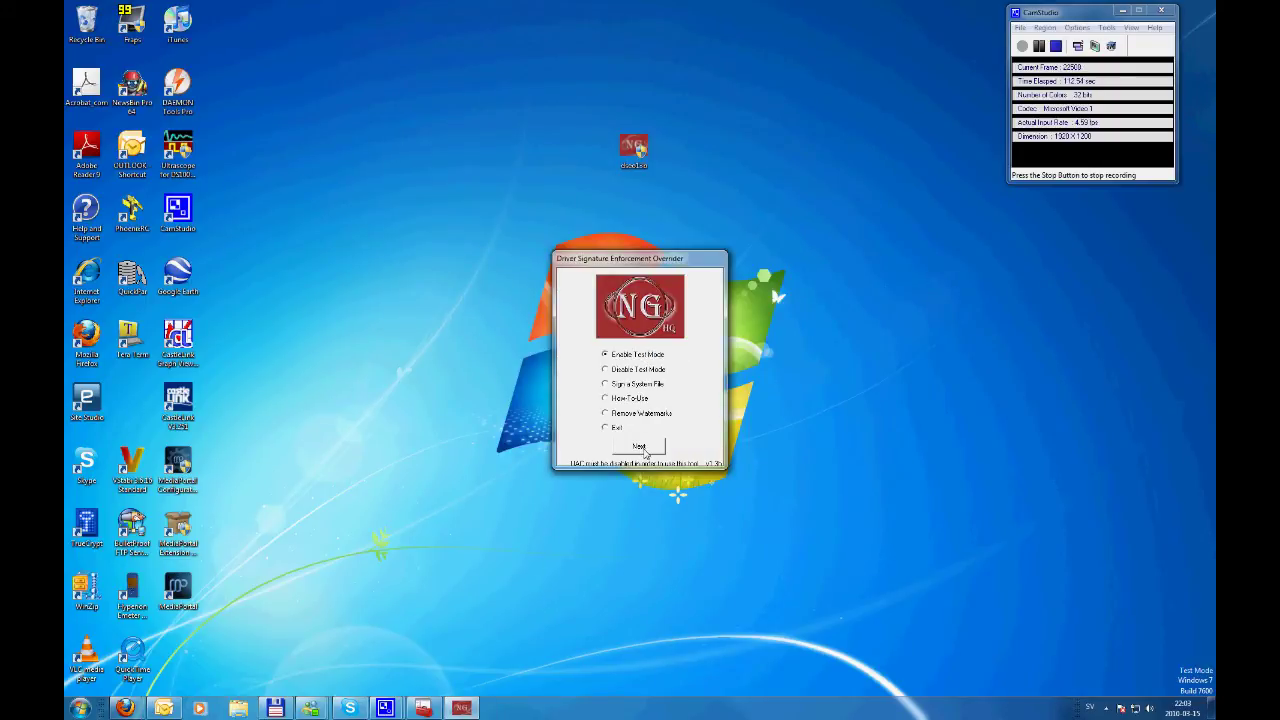
click(644, 451)
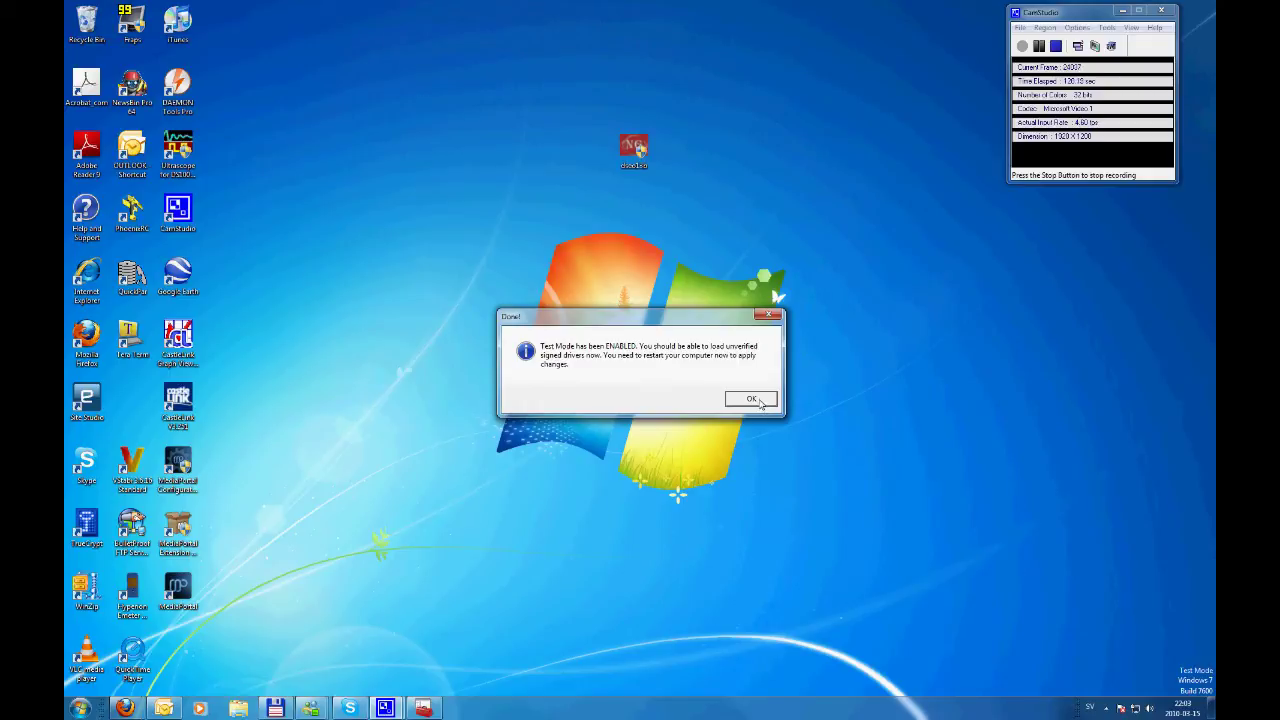
click(752, 399)
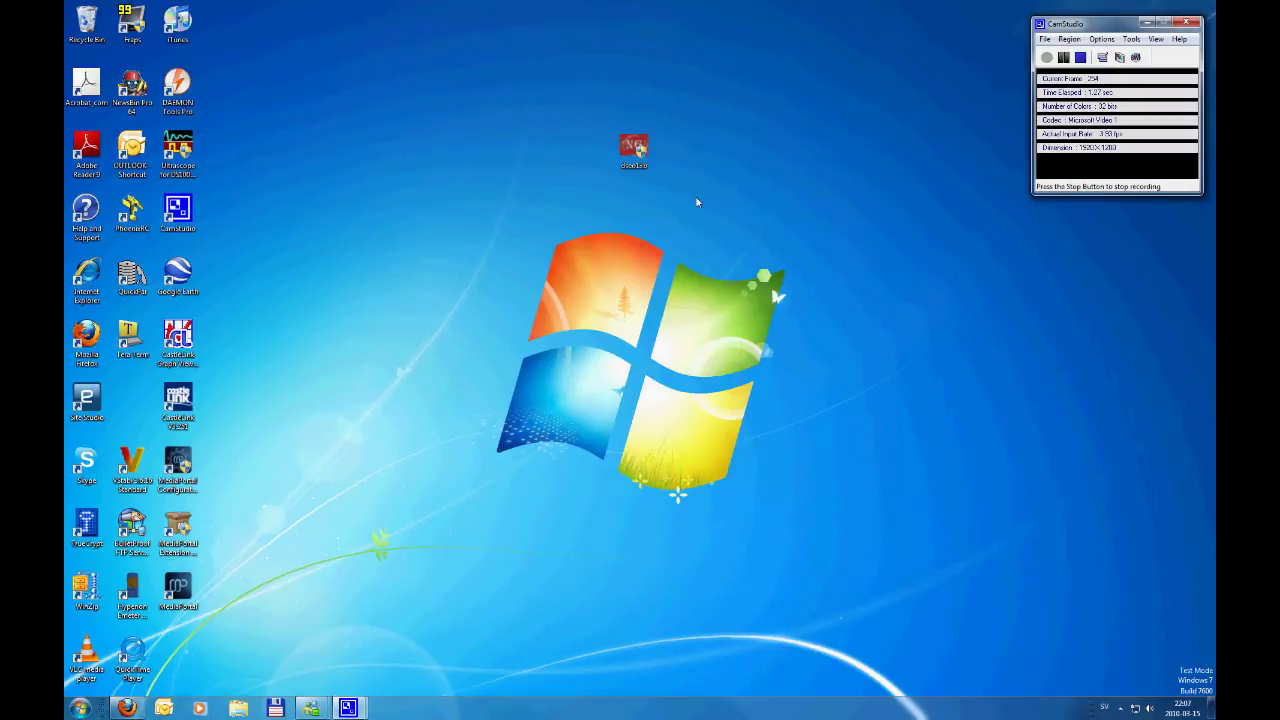
Reopen dseo13b as administrator and accept the license agreement to reach its list of options
click(633, 152)
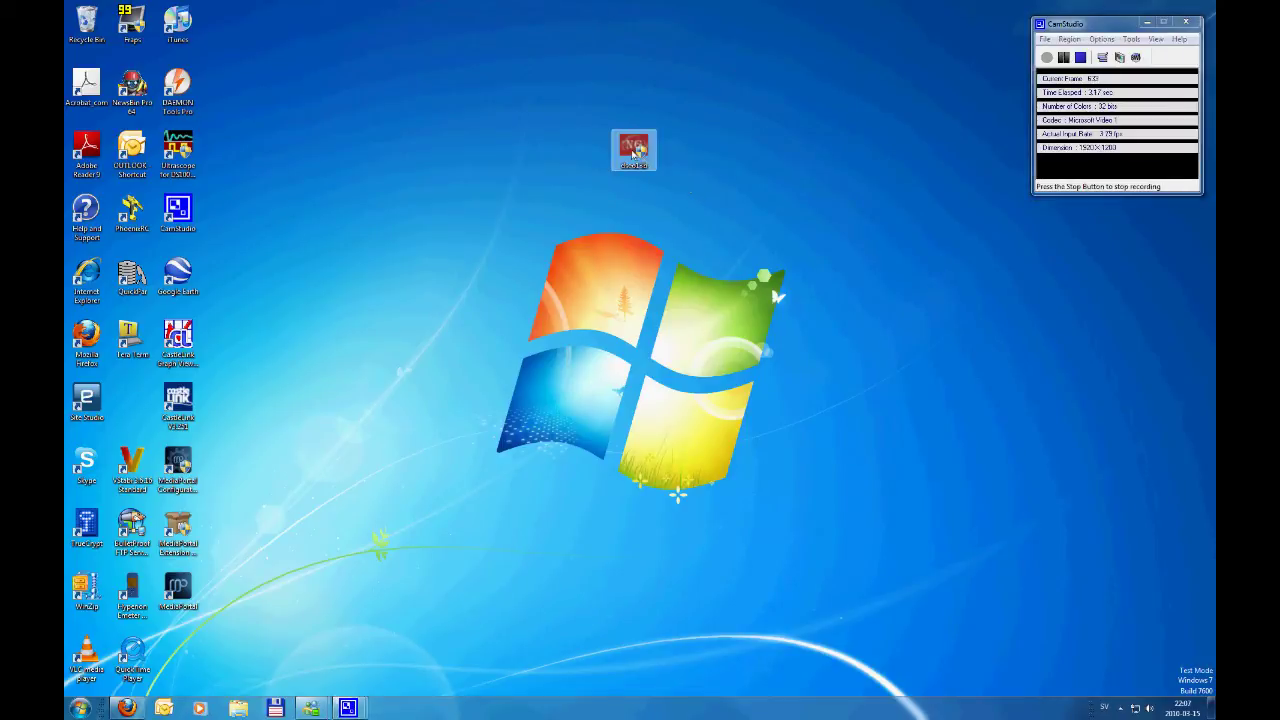
right_click(633, 152)
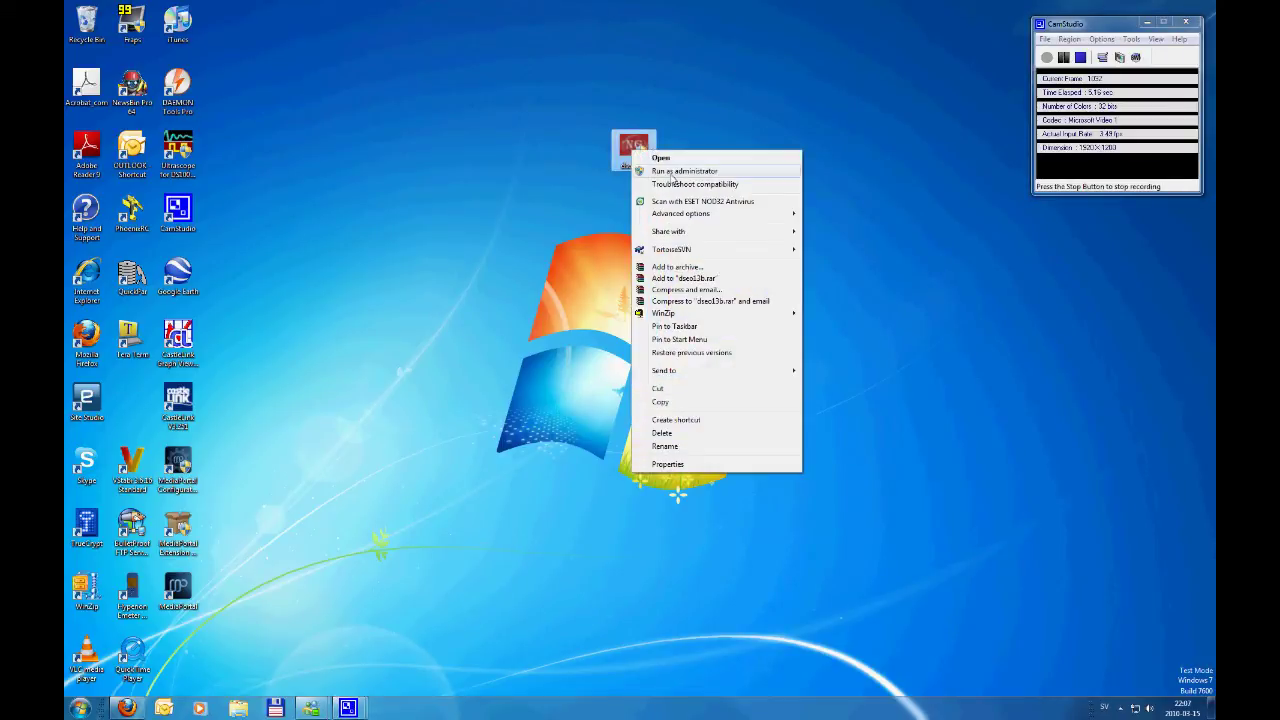
click(672, 172)
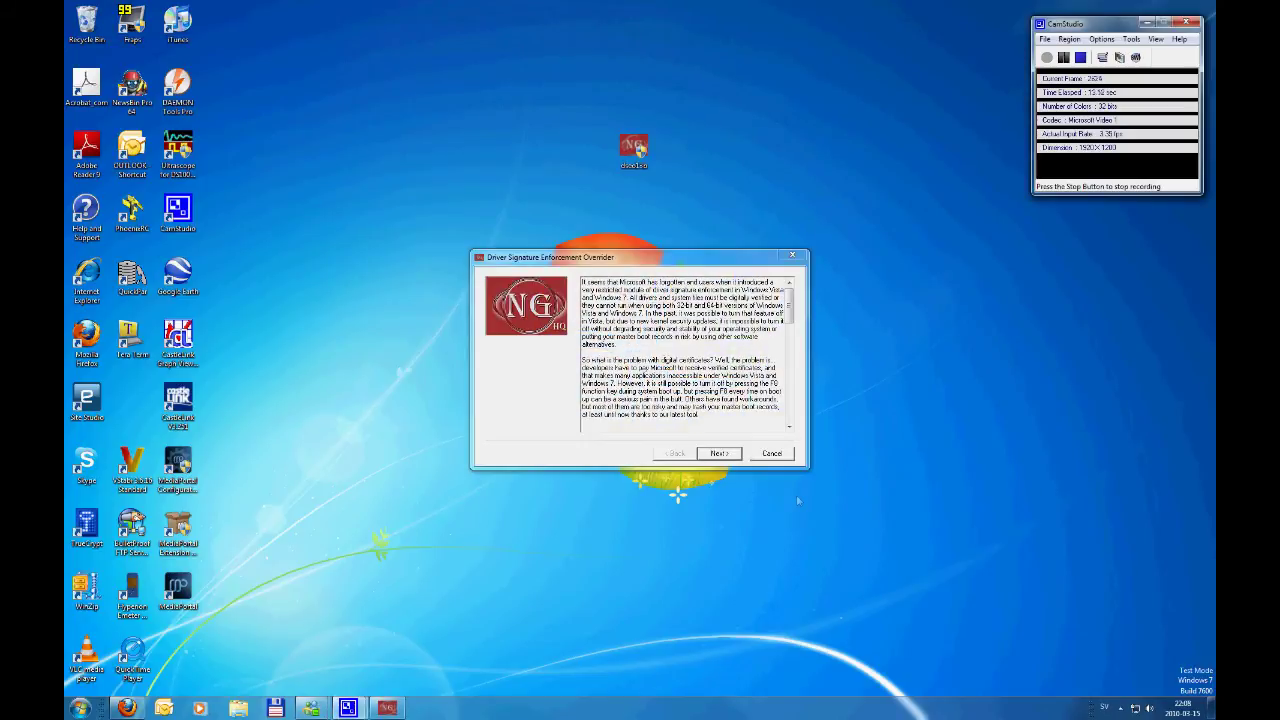
click(719, 453)
click(727, 456)
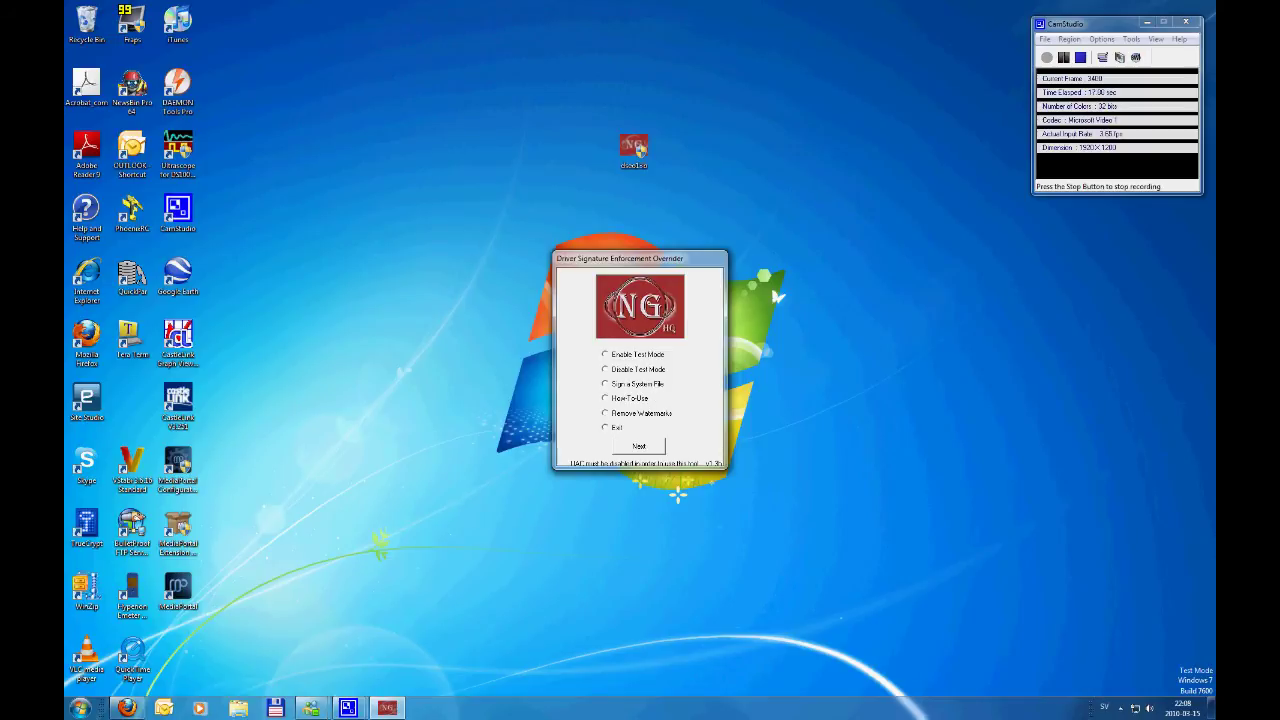
Switch to Firefox and copy the path C:\Windows\System32\Drivers\SiLib.sys from the VStabi page, moving the browser window clear of the signing tool
click(127, 707)
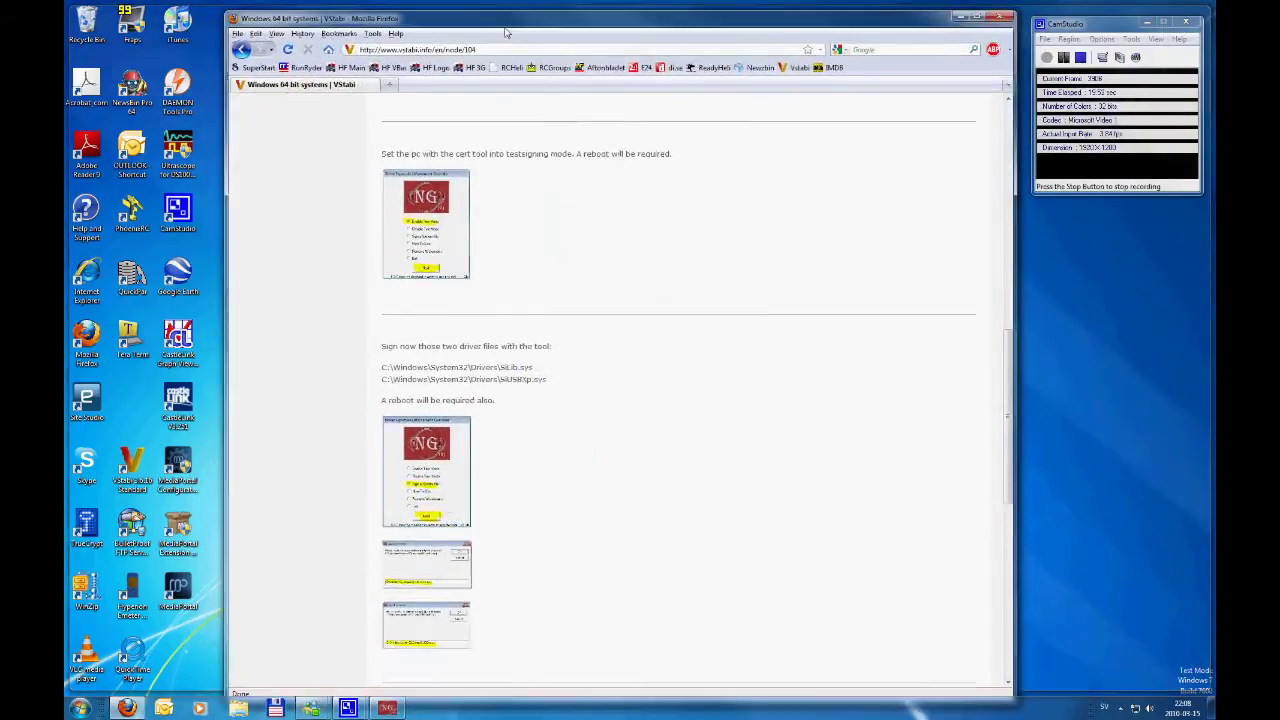
drag(553, 24, 558, 177)
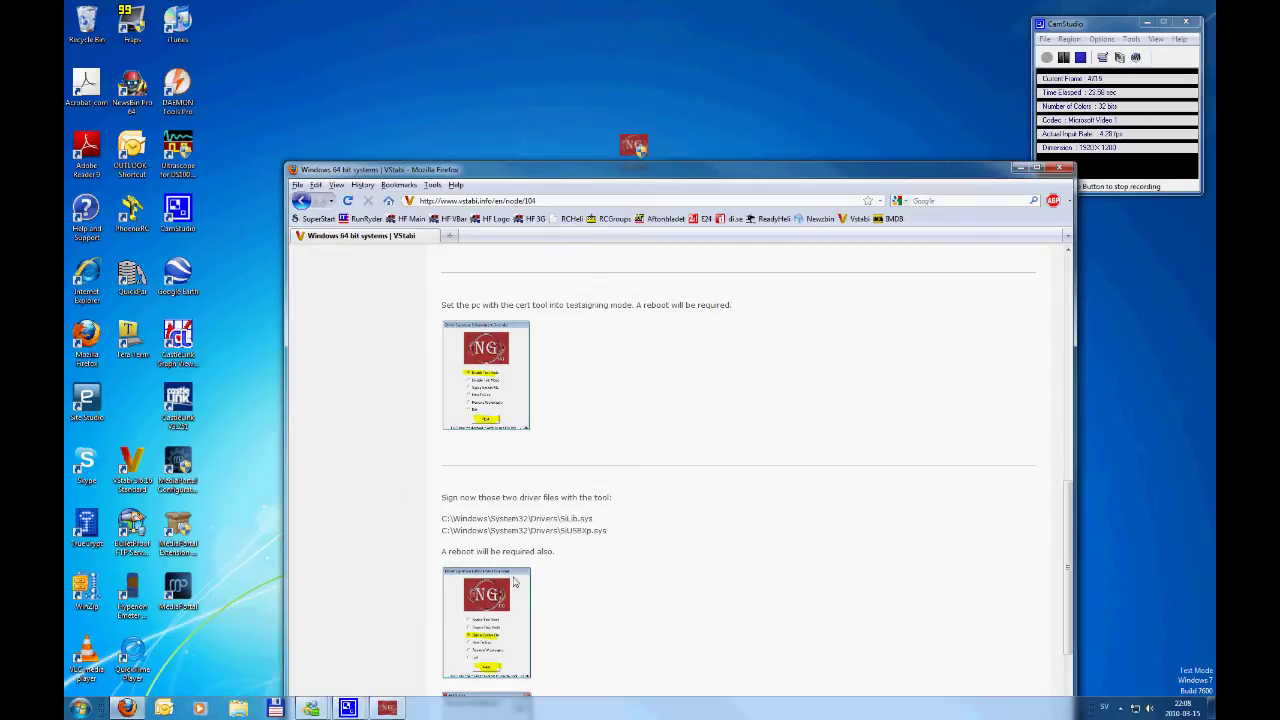
drag(600, 520, 441, 521)
key(ctrl+c)
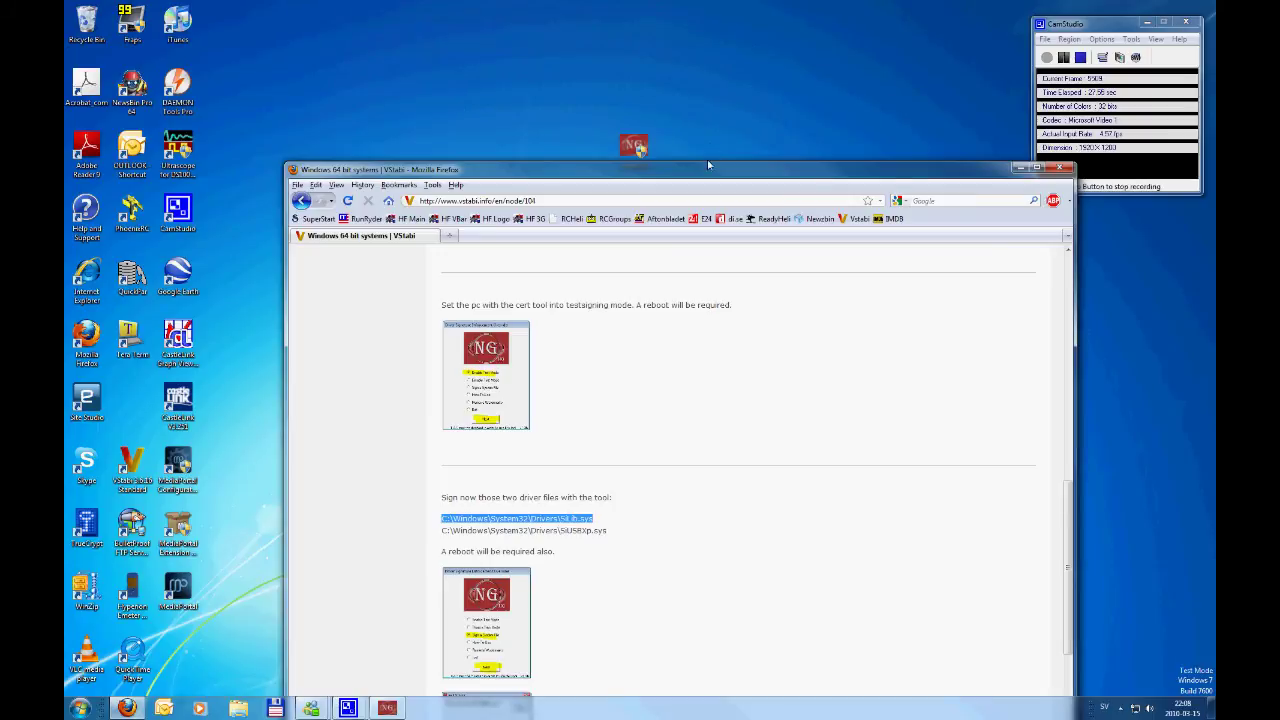
drag(709, 170, 708, 295)
Sign C:\Windows\System32\Drivers\SiLib.sys as a system file in Driver Signature Enforcement Overrider, using the copied path, and dismiss the completion notice
click(650, 258)
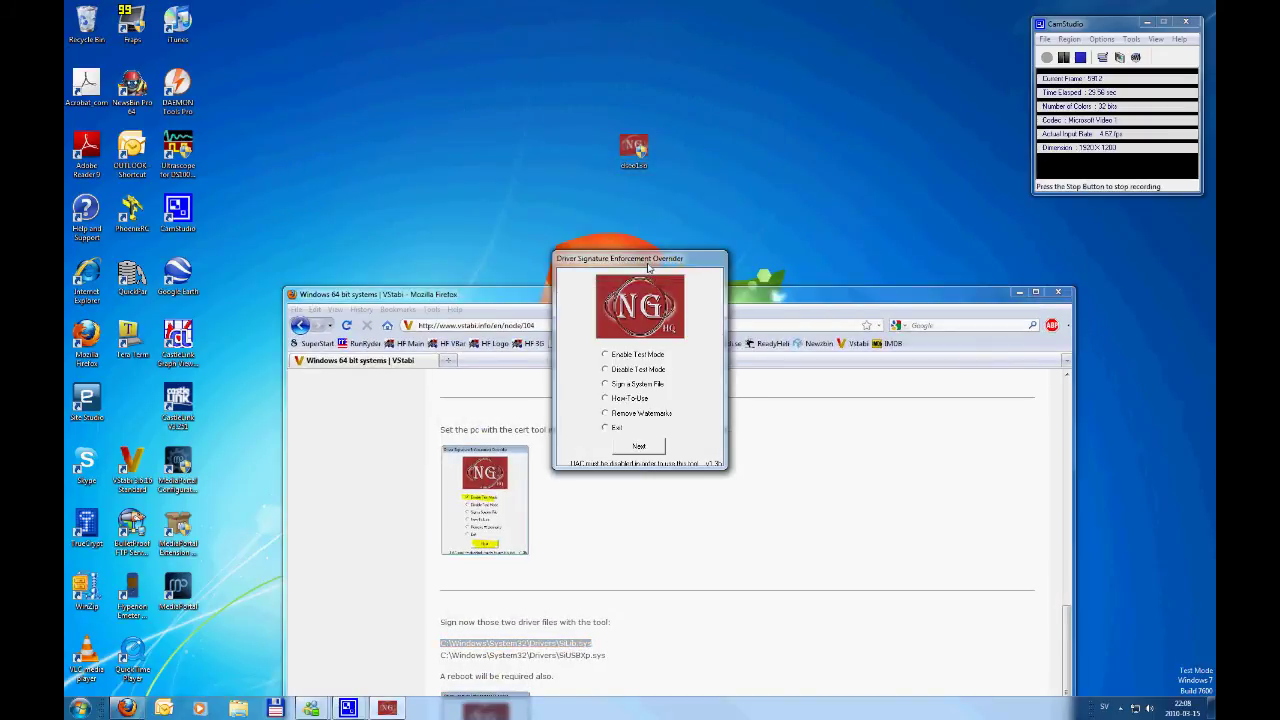
drag(650, 258, 614, 68)
click(594, 190)
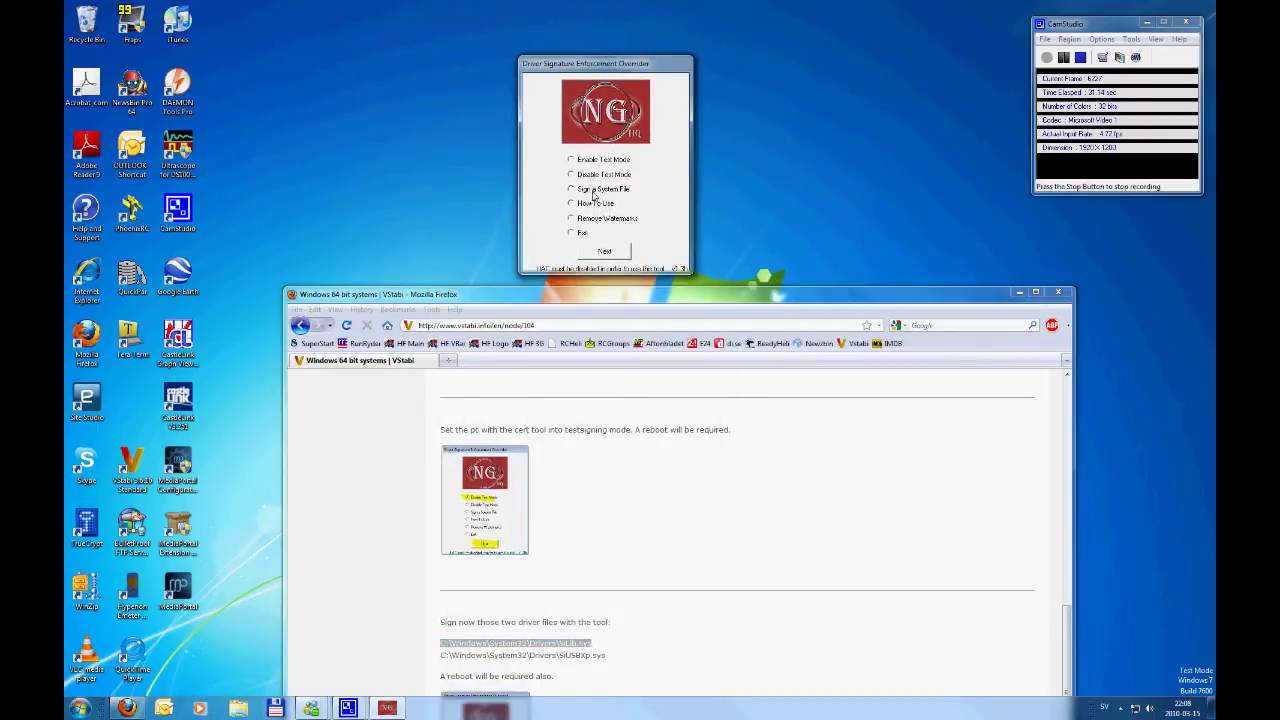
click(605, 252)
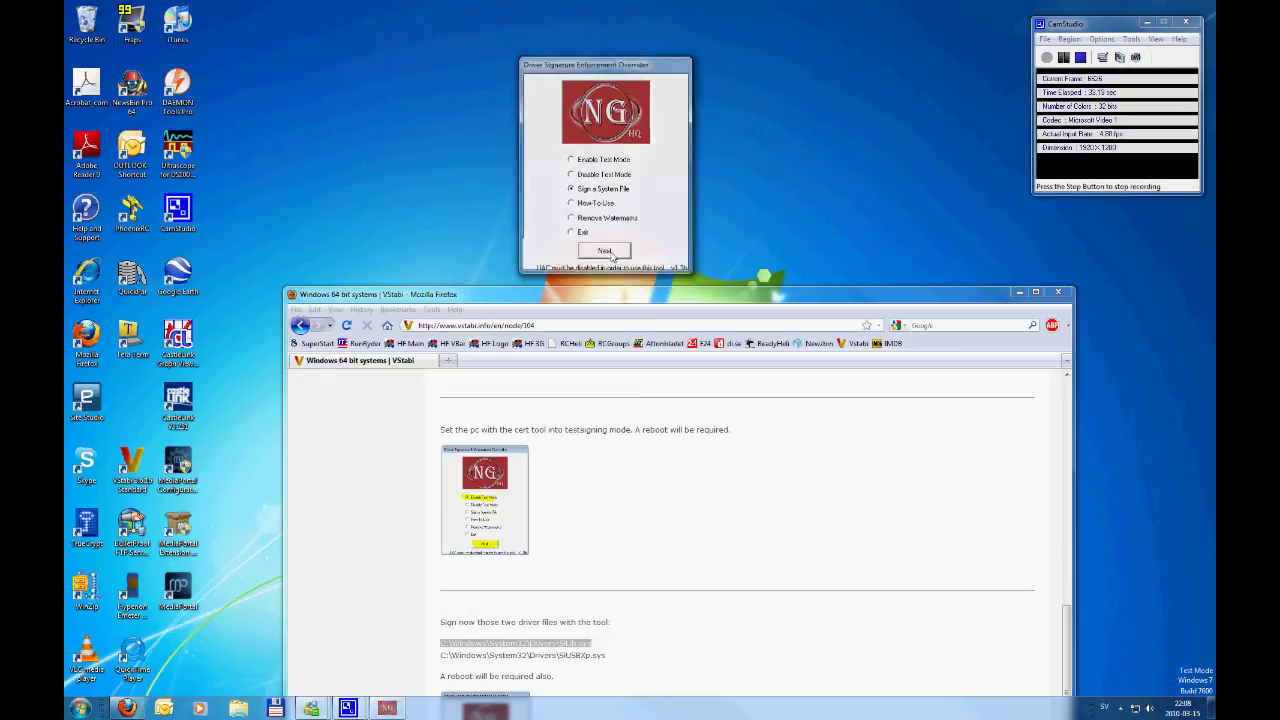
key(ctrl+v)
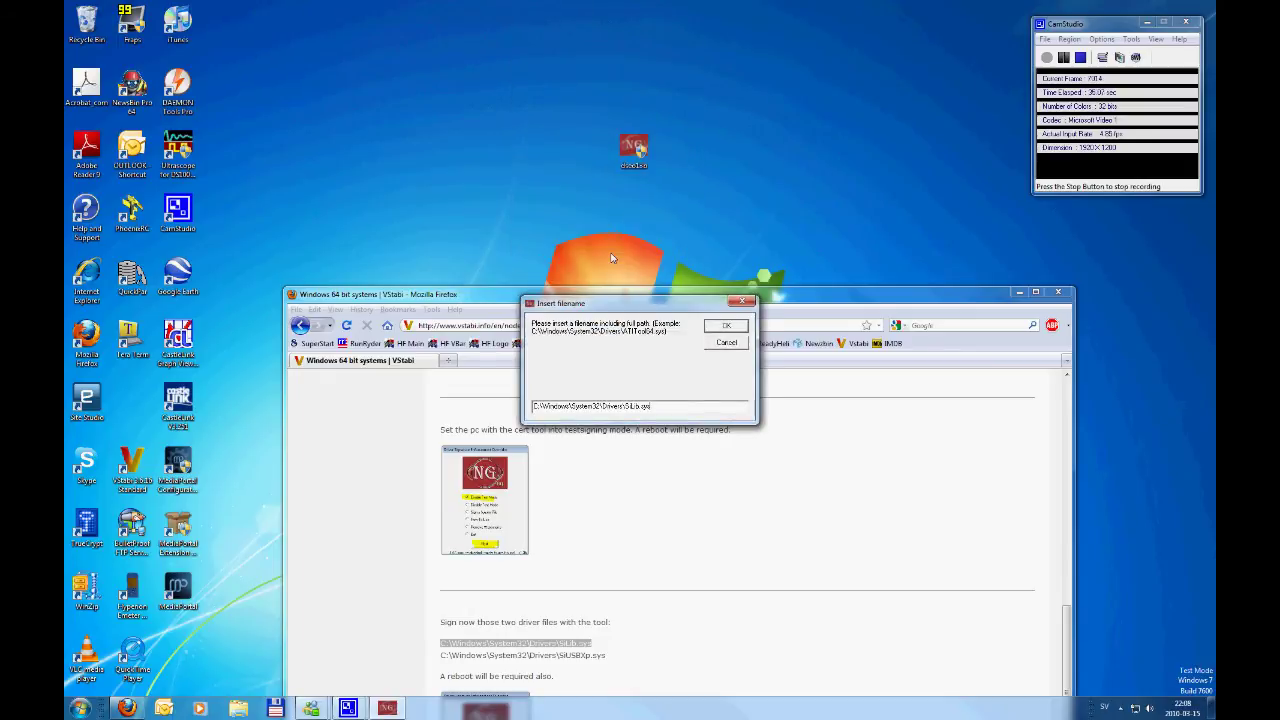
click(729, 330)
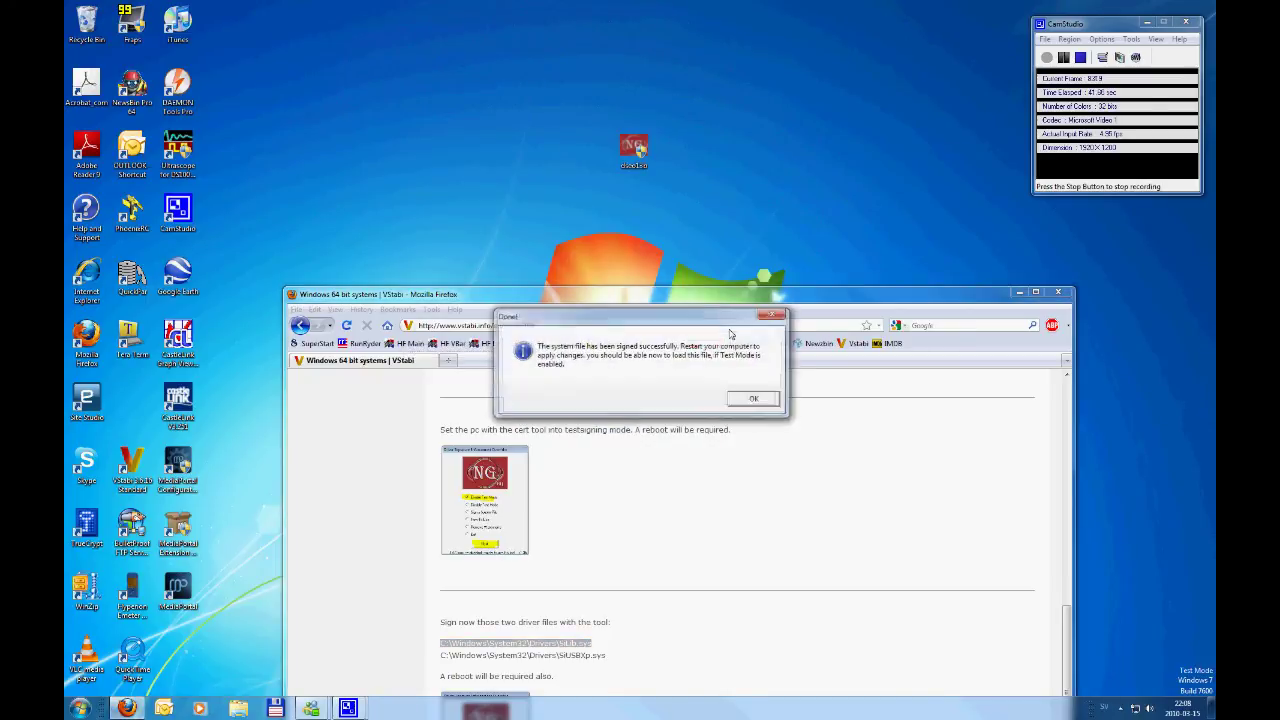
click(755, 400)
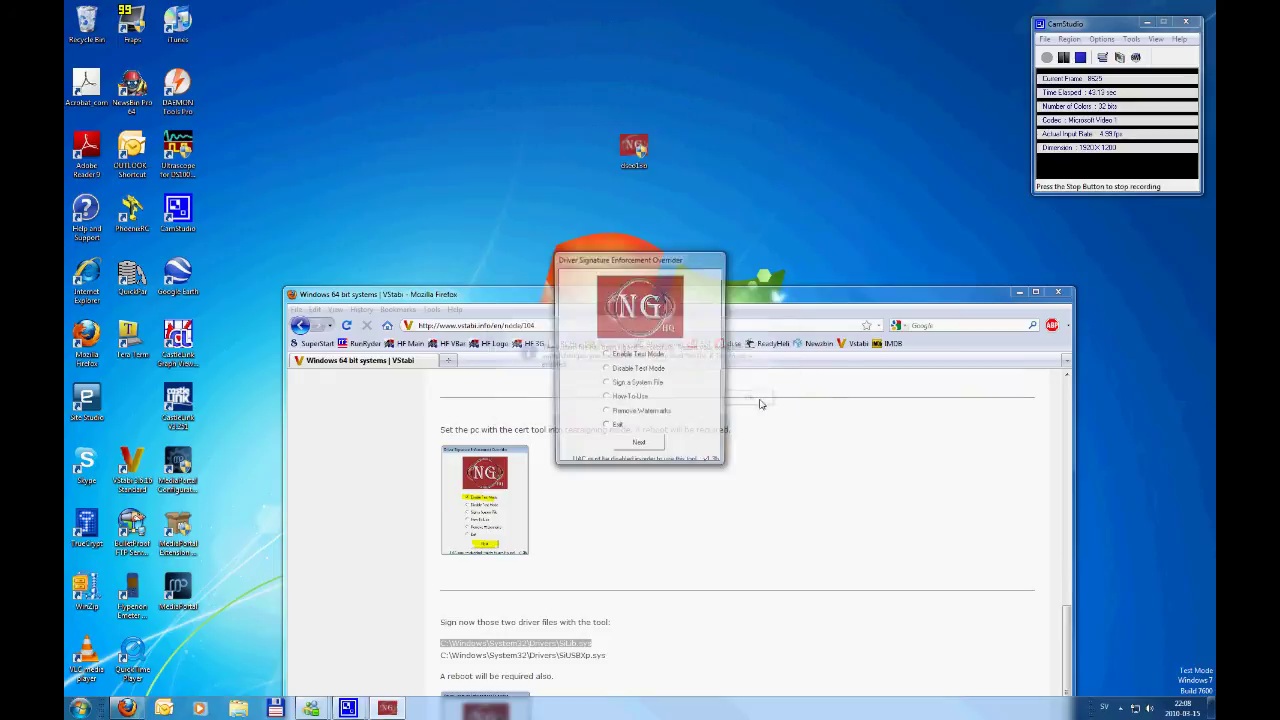
Switch to Firefox and copy the path C:\Windows\System32\Drivers\SiUSBXp.sys from the VStabi page
click(583, 660)
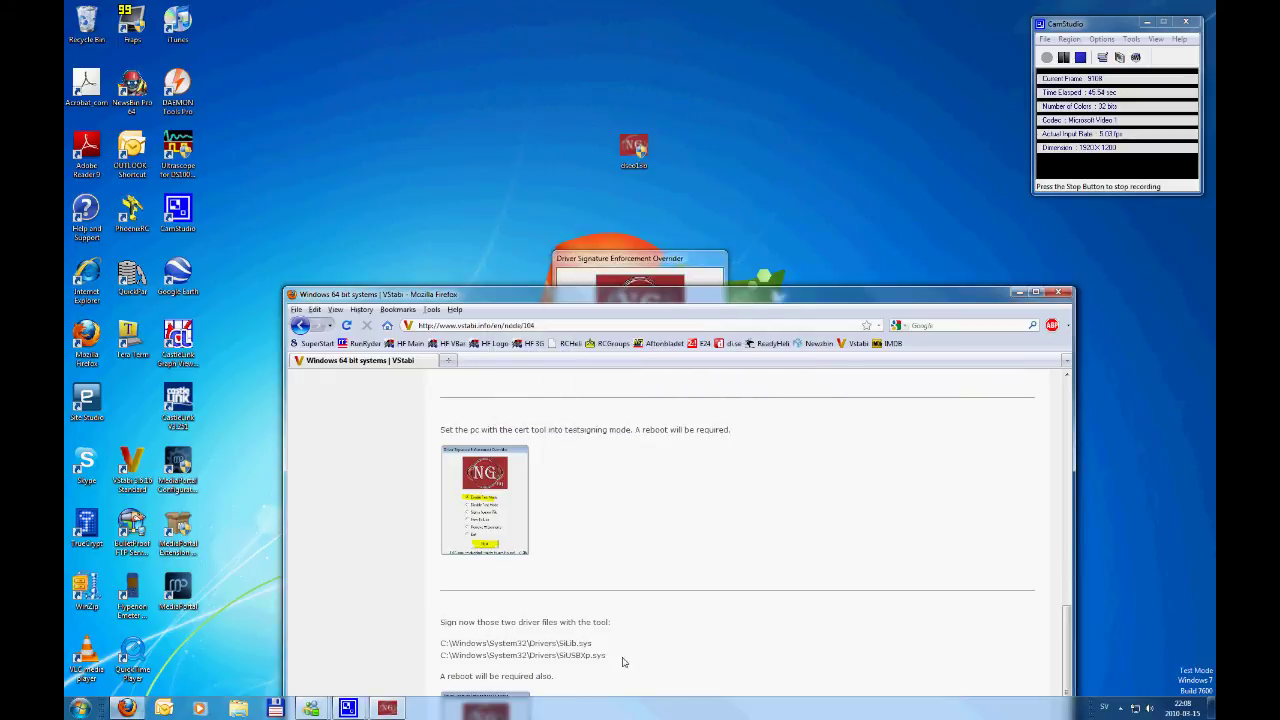
drag(627, 663, 444, 665)
key(ctrl+c)
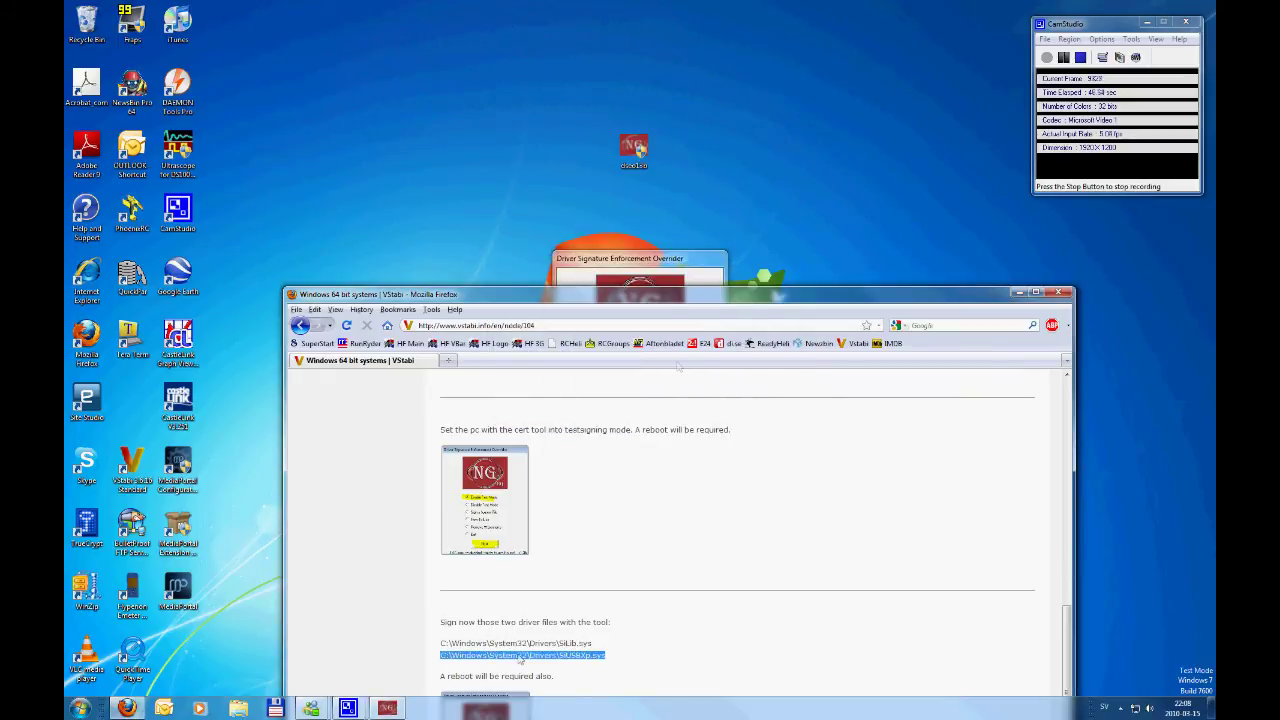
Return to the signing tool, sign C:\Windows\System32\Drivers\SiUSBXp.sys as a system file using the copied path, and dismiss the completion notice
click(647, 262)
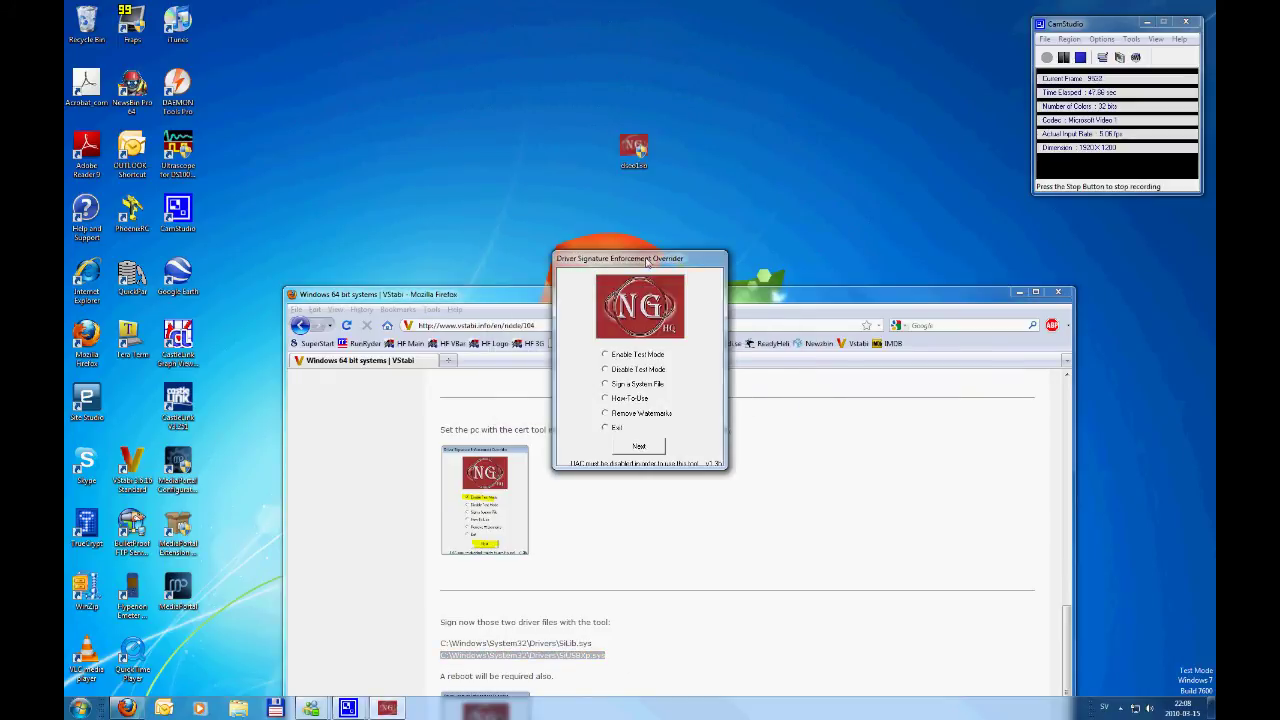
click(643, 448)
key(ctrl+v)
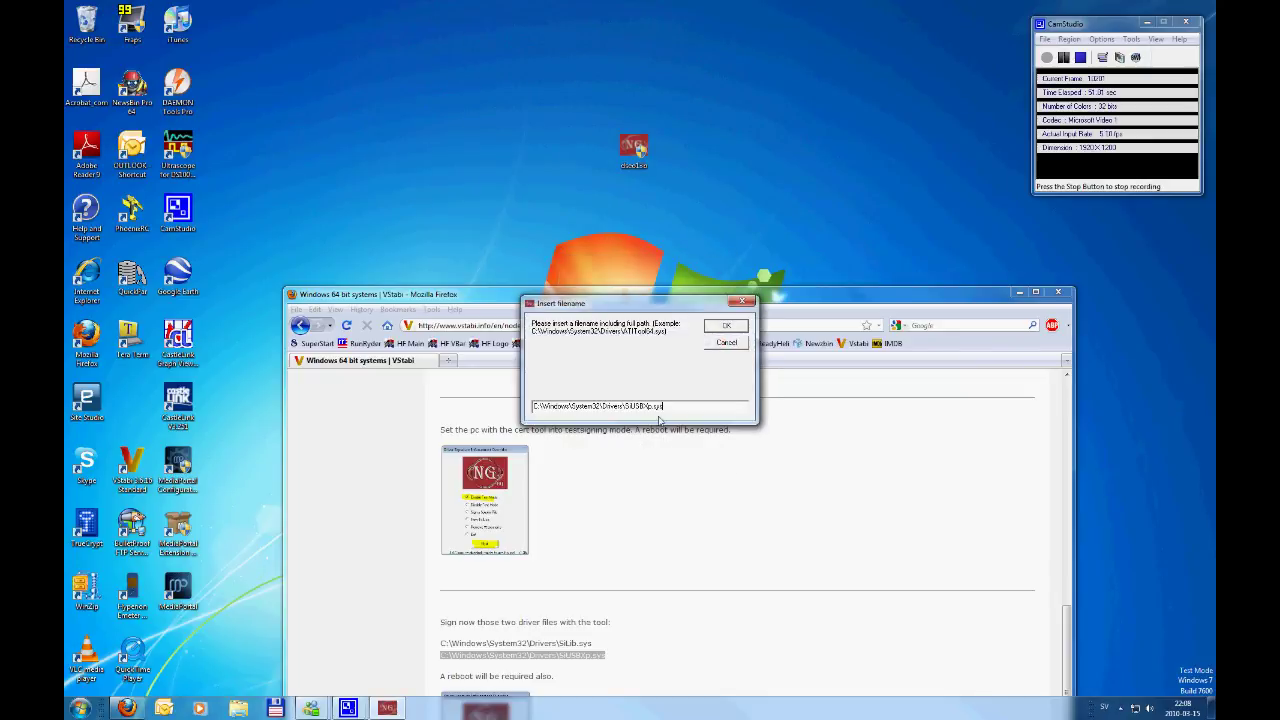
click(729, 328)
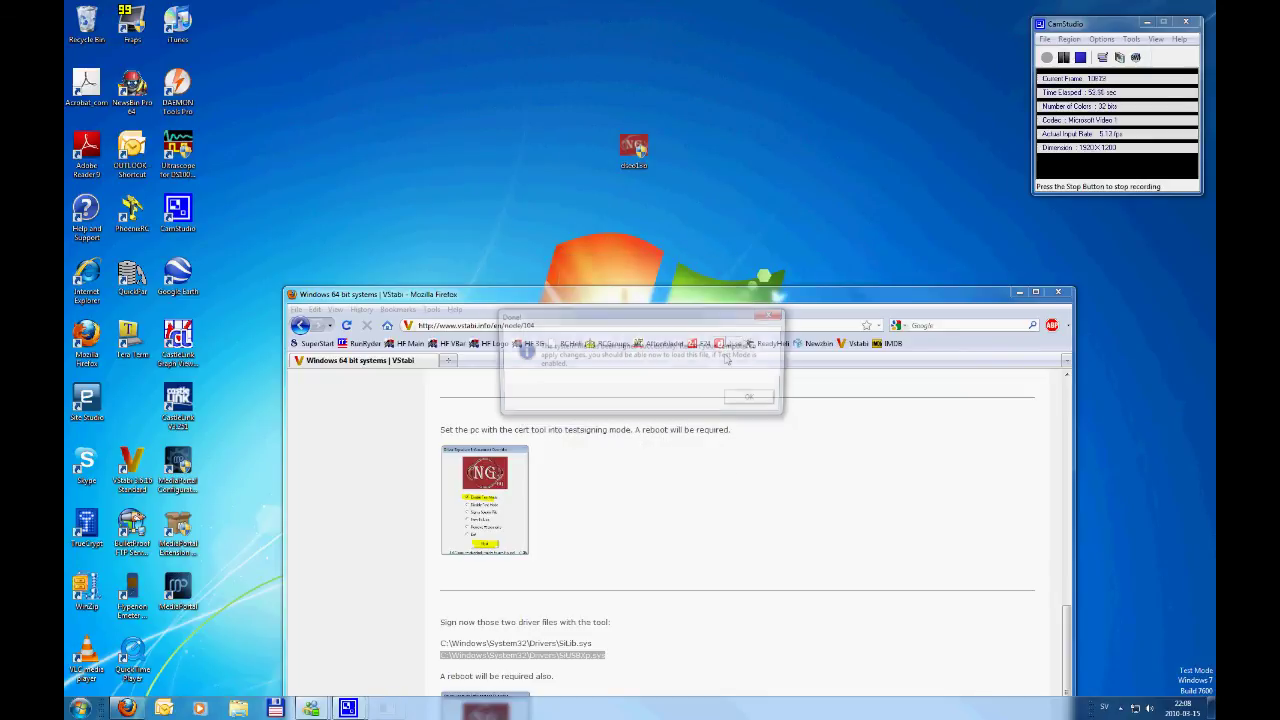
click(747, 397)
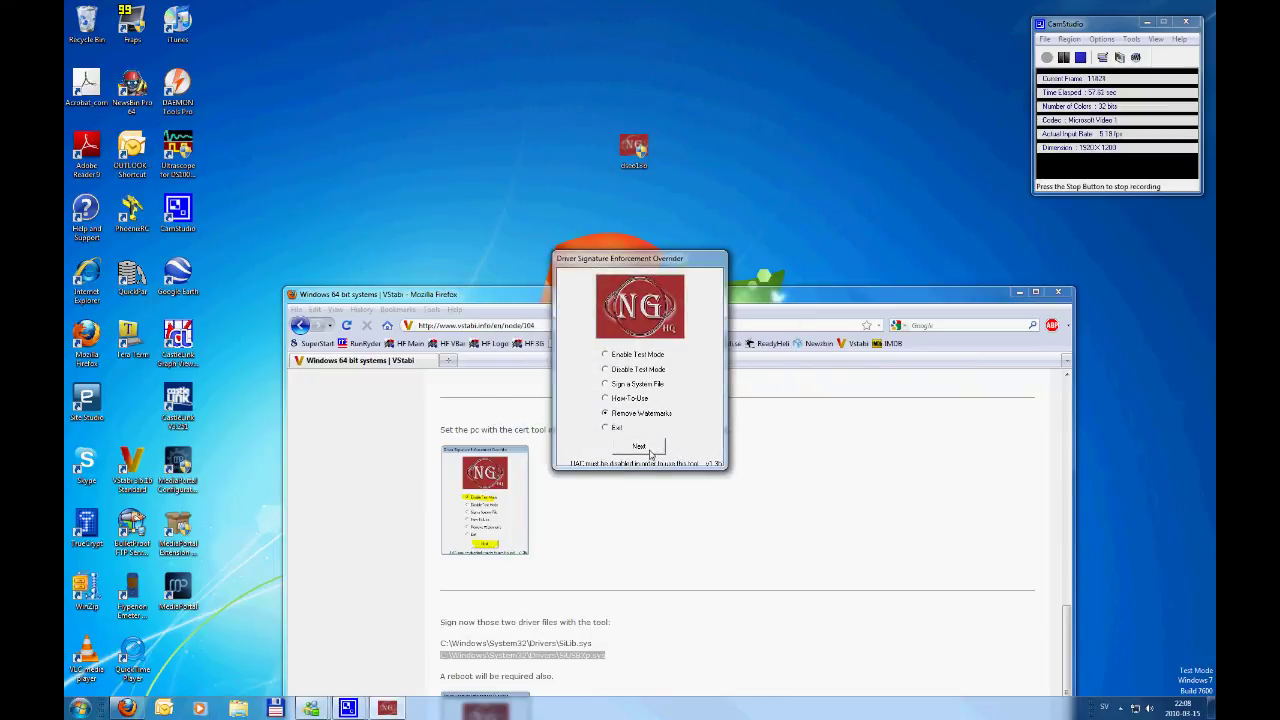
Run the signing tool's Remove Watermarks option, and exit the tool, closing the web page that option opens
click(650, 450)
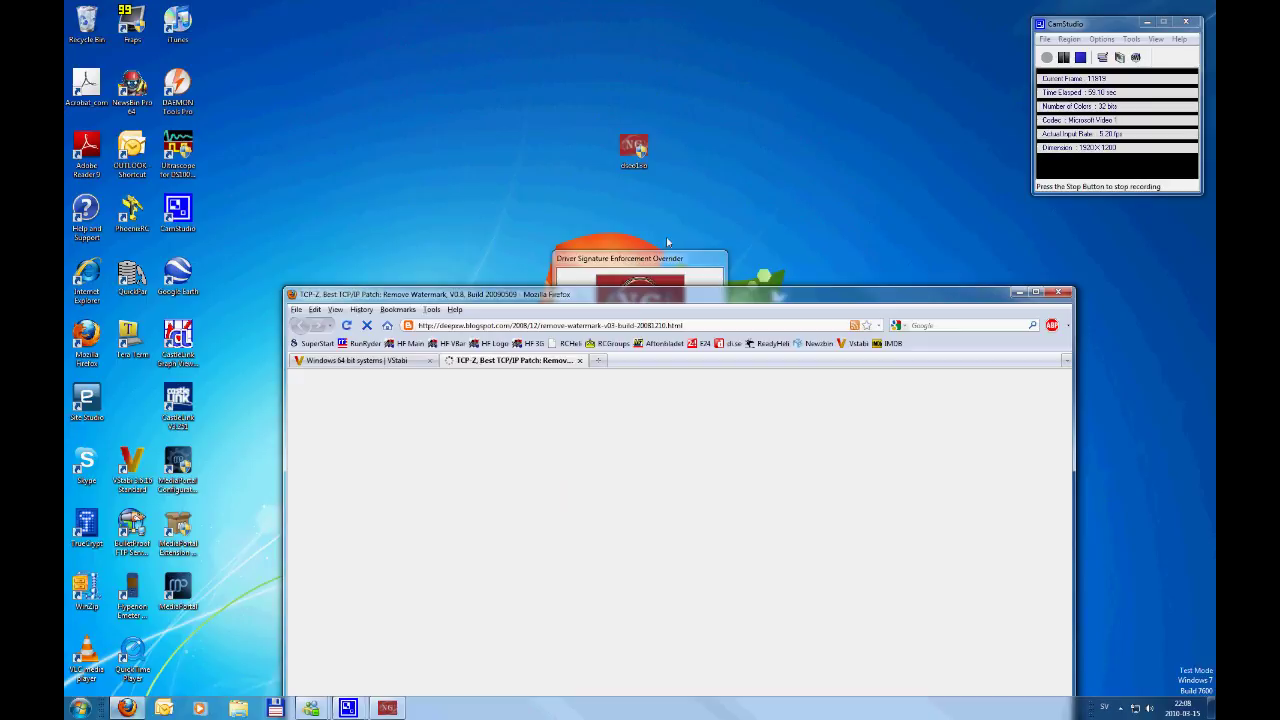
click(658, 262)
click(606, 428)
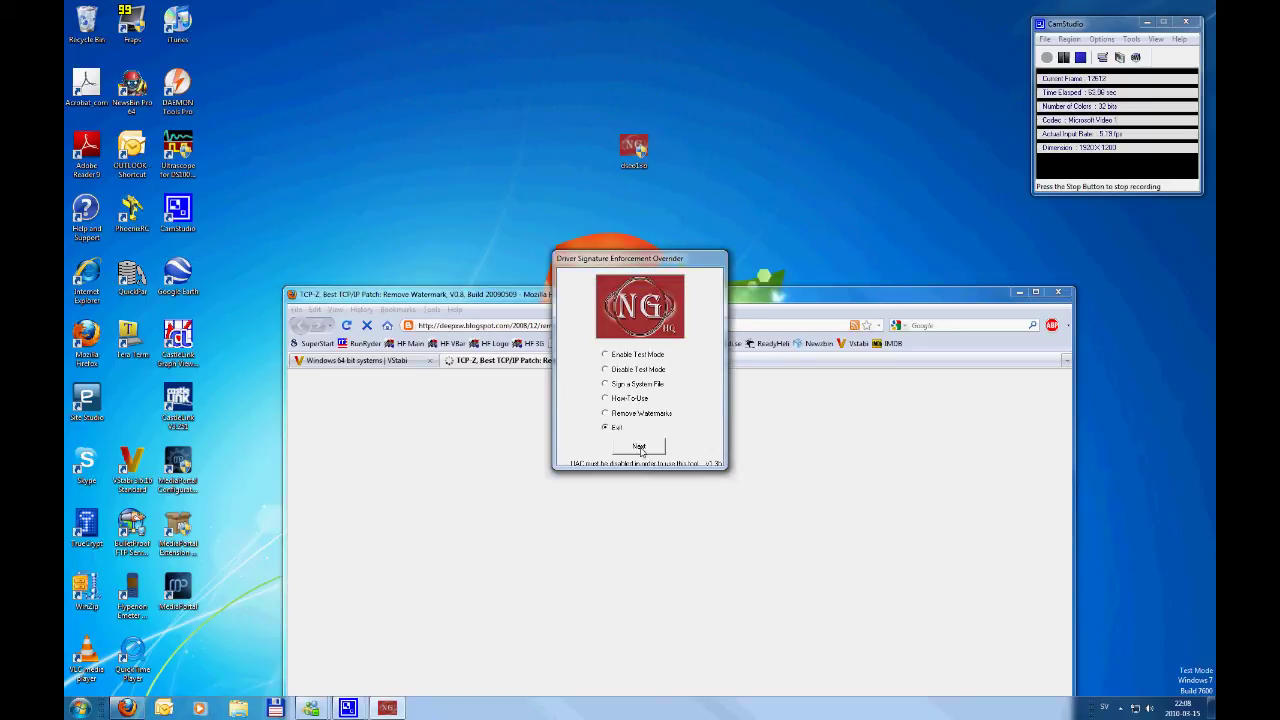
click(641, 449)
click(590, 361)
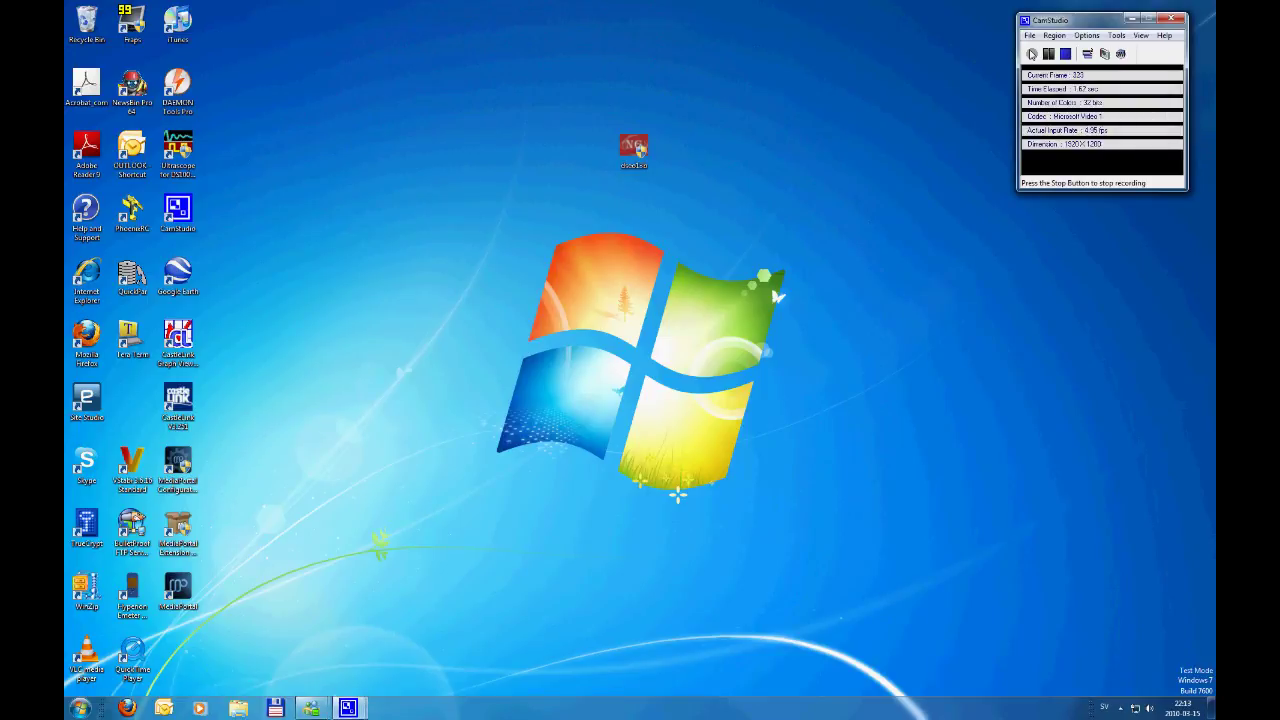
Open the computer's system properties and launch Device Manager from there
click(80, 707)
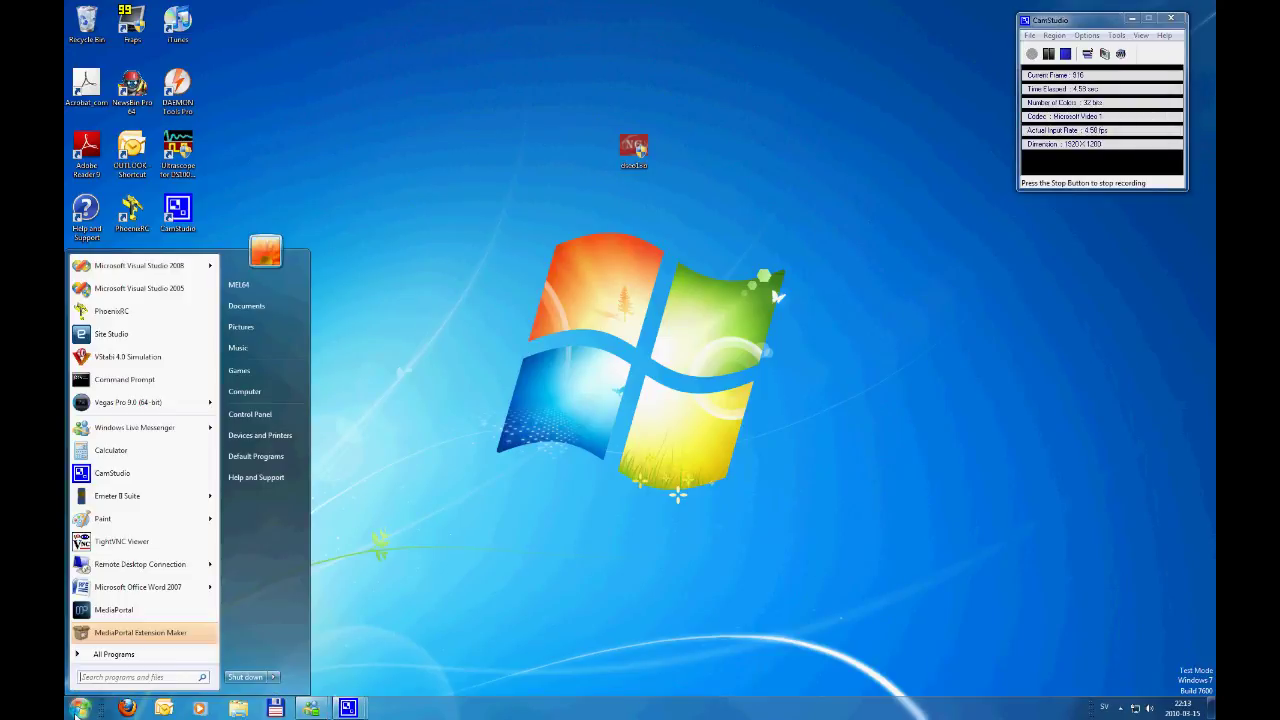
right_click(266, 394)
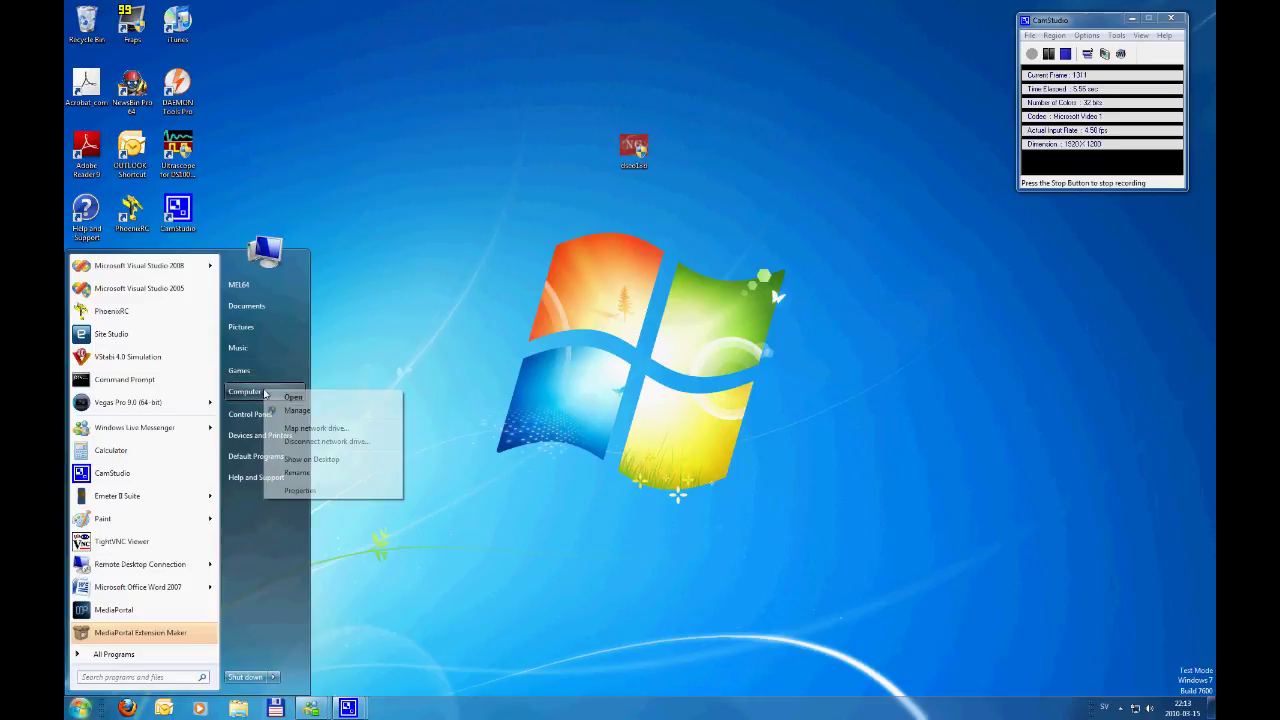
click(300, 490)
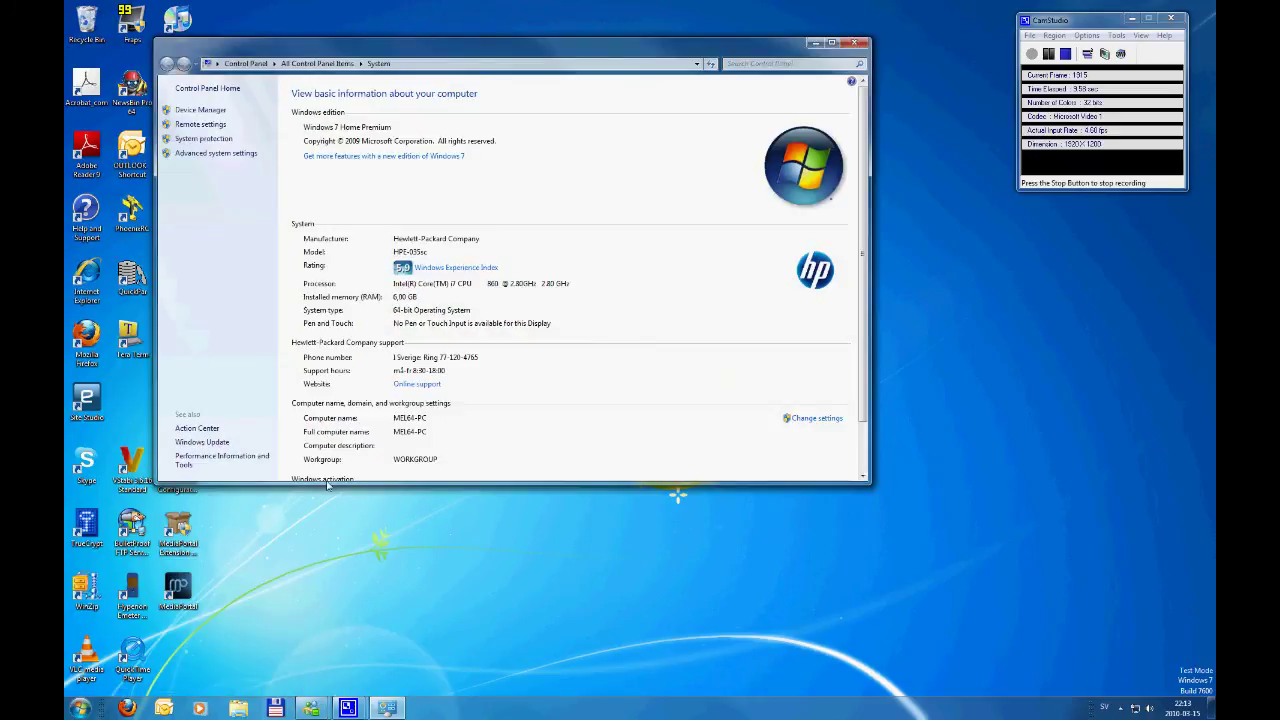
click(198, 110)
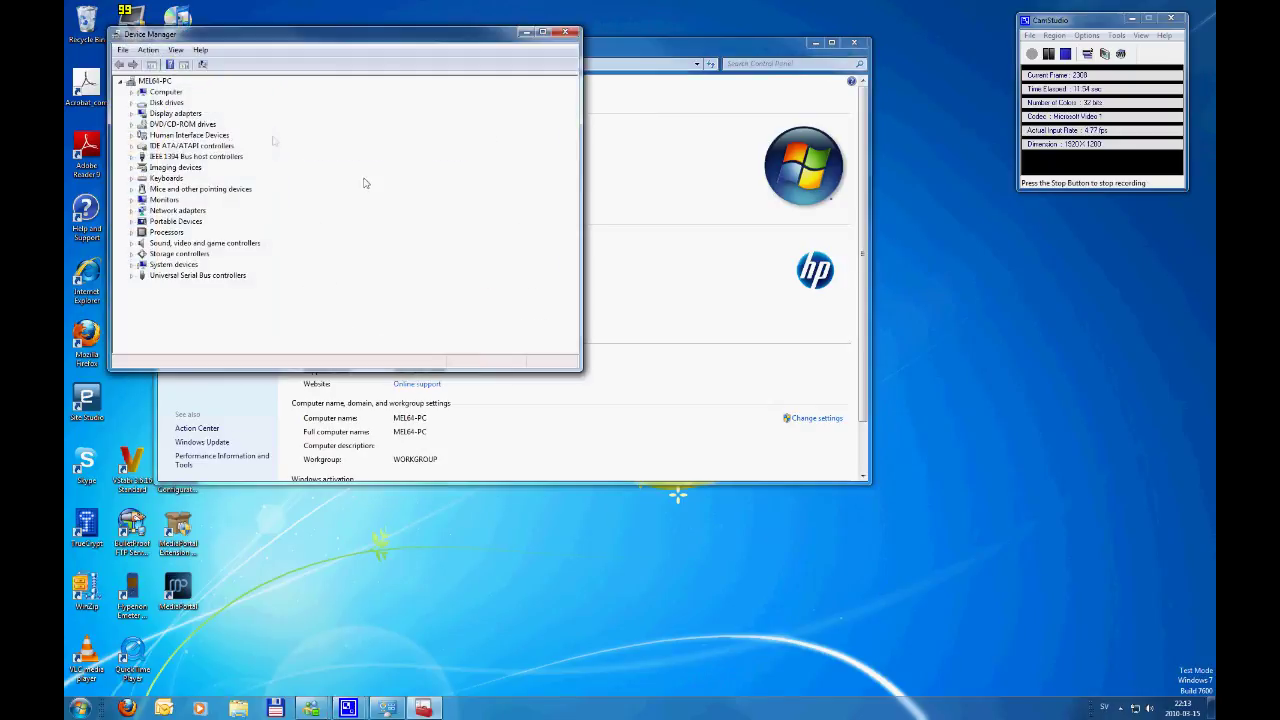
Check for the VStabi Controller under Universal Serial Bus controllers, and close Device Manager and the System window
click(134, 278)
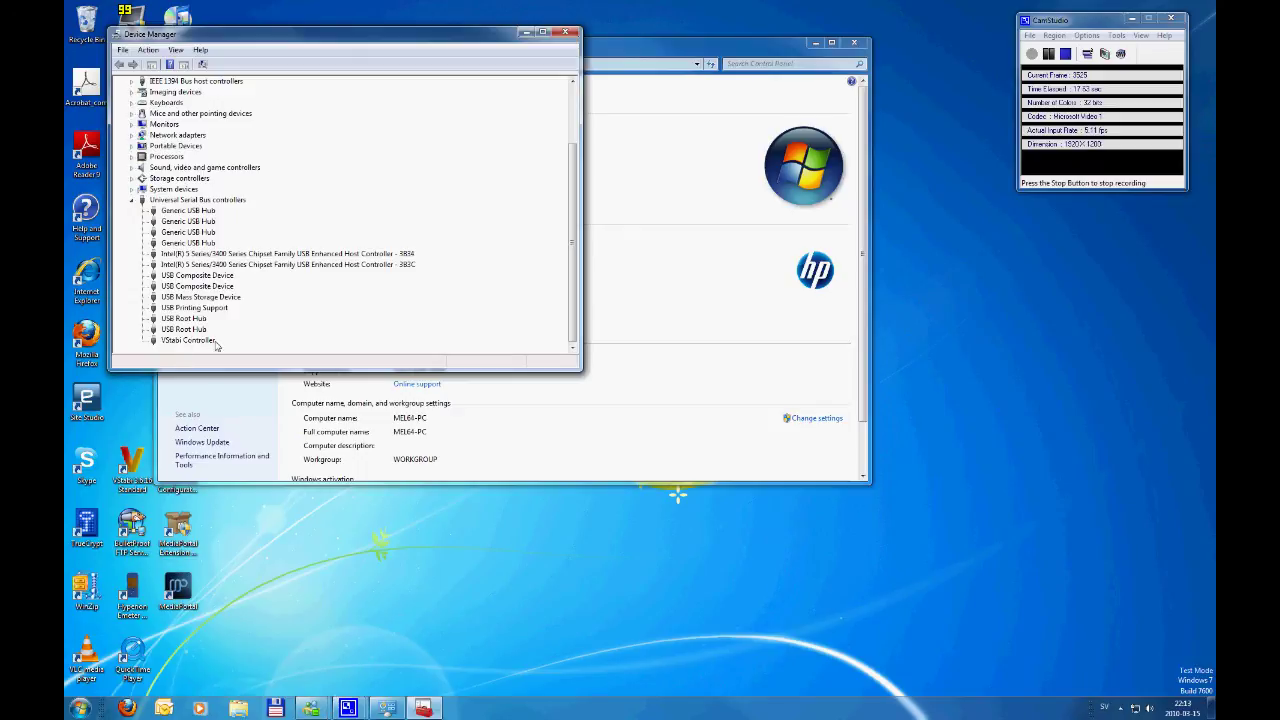
click(170, 342)
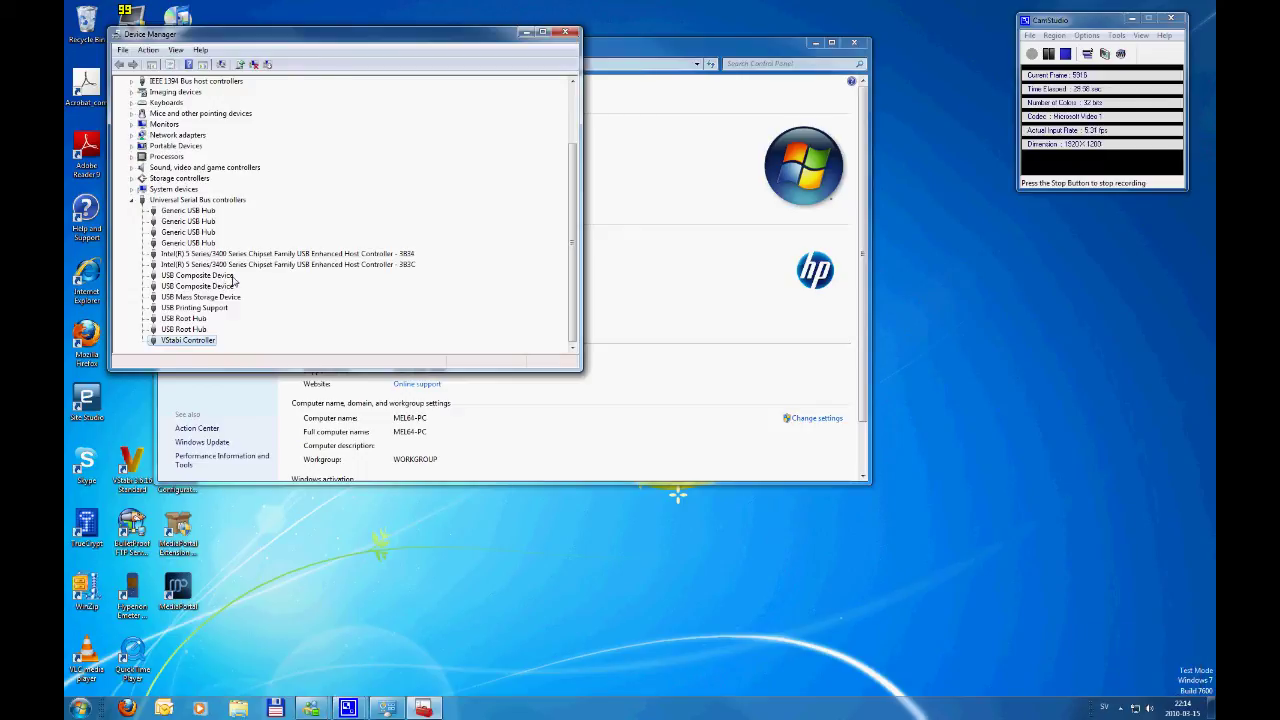
click(565, 32)
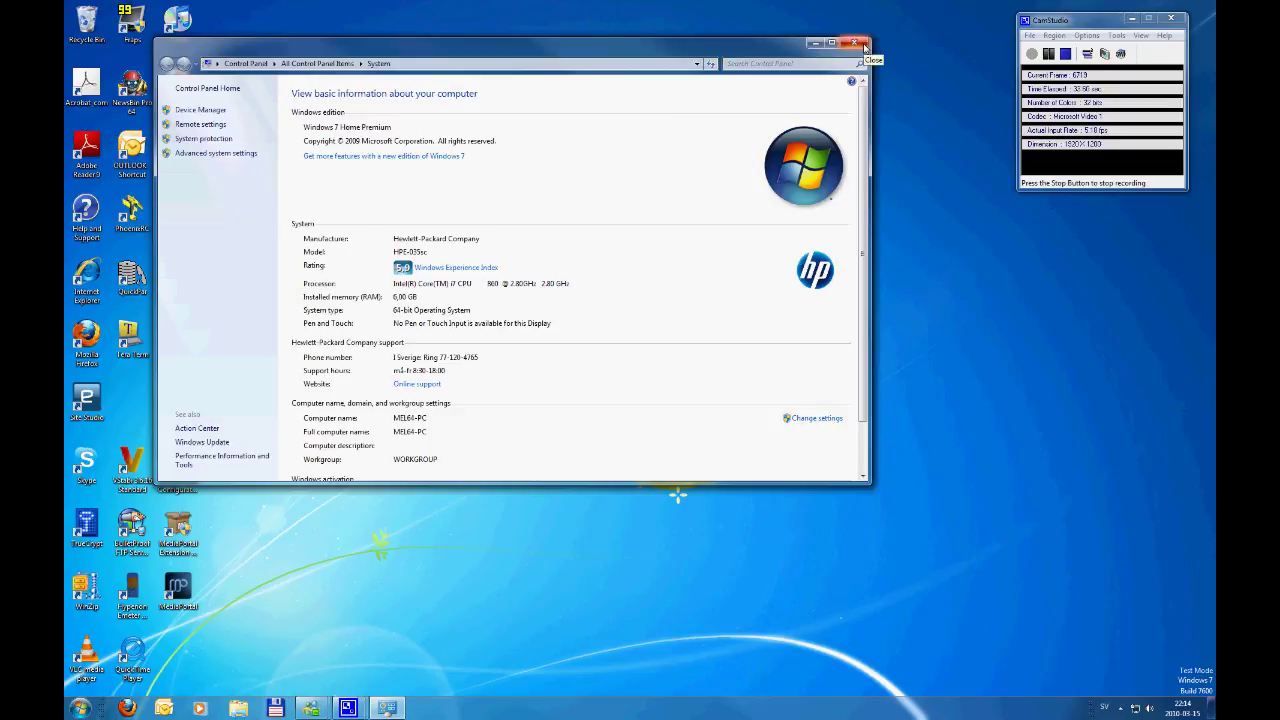
click(855, 43)
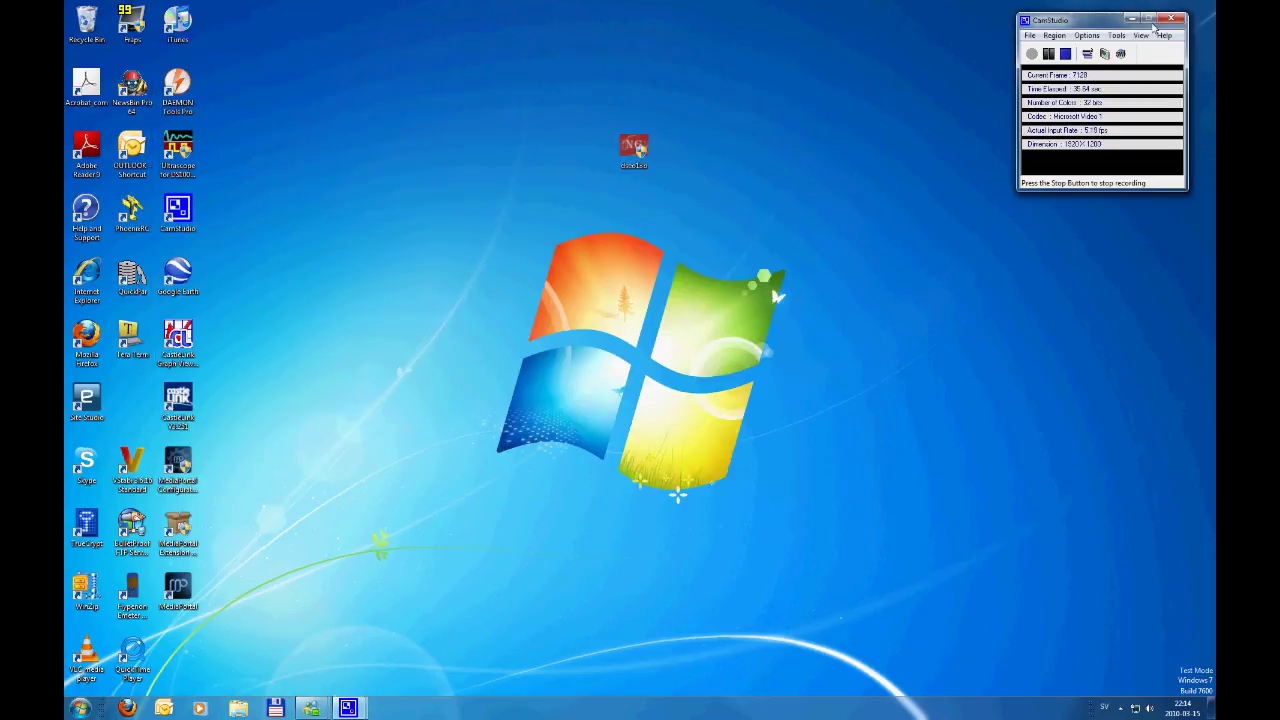